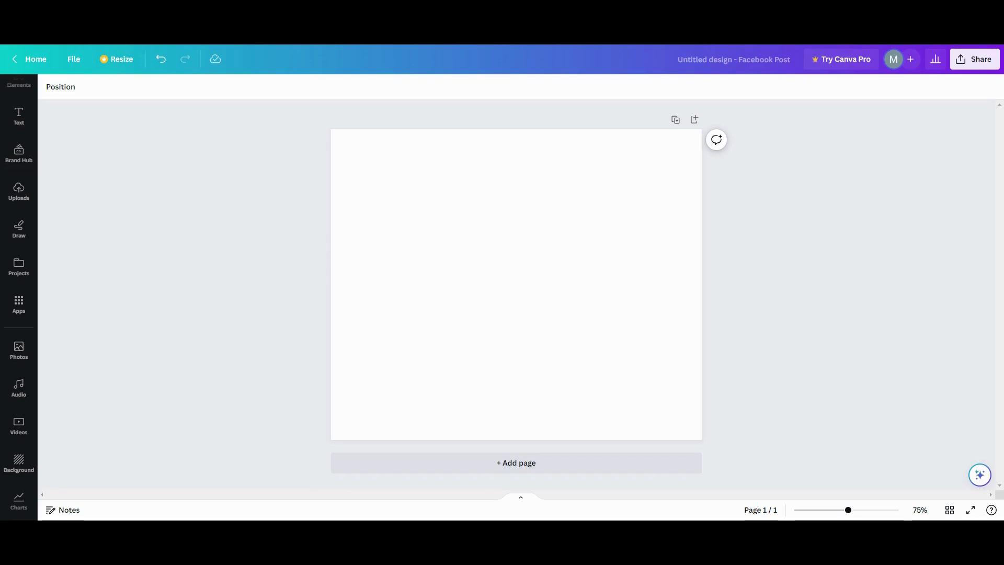
Add the Beautiful Beach Landscape photo from the recently used photos and set it as the page background
left_click(24, 356)
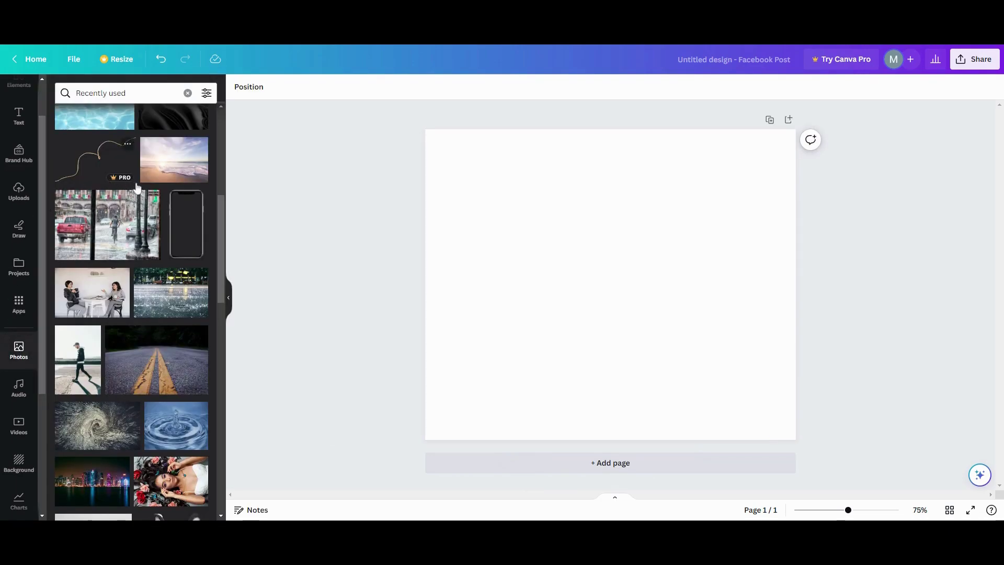
scroll(137, 187, "up", 2)
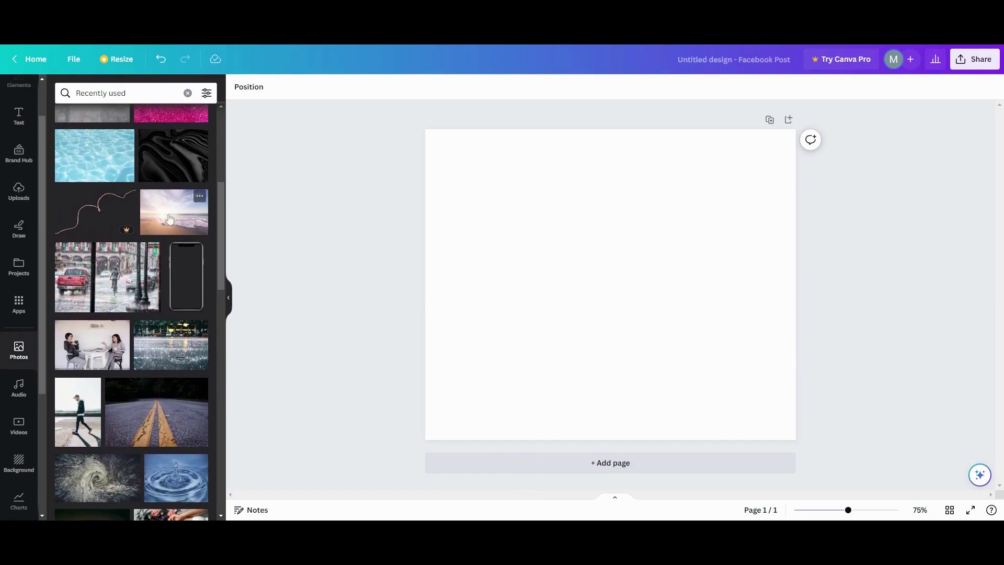
left_click(201, 197)
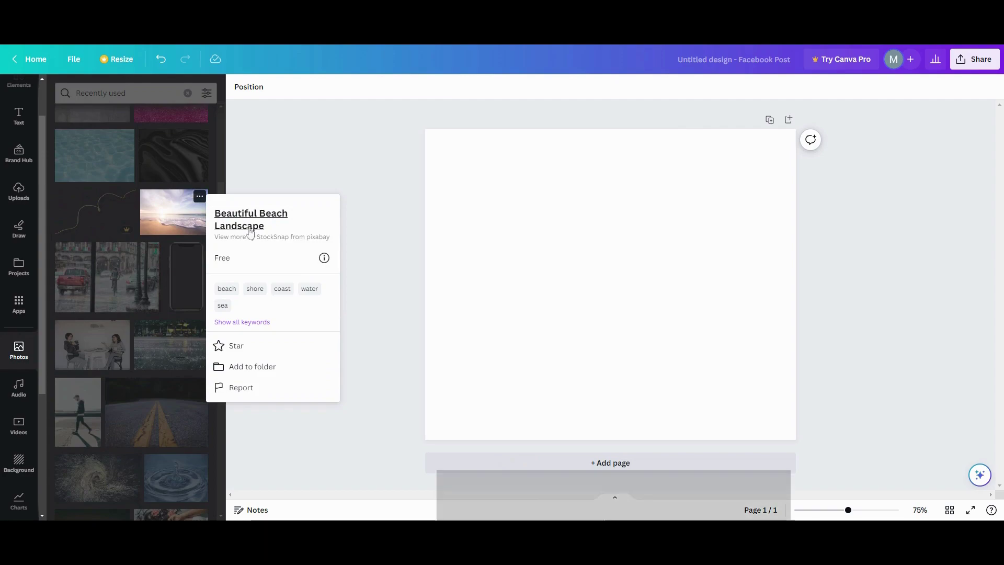
left_click(183, 222)
left_click(187, 226)
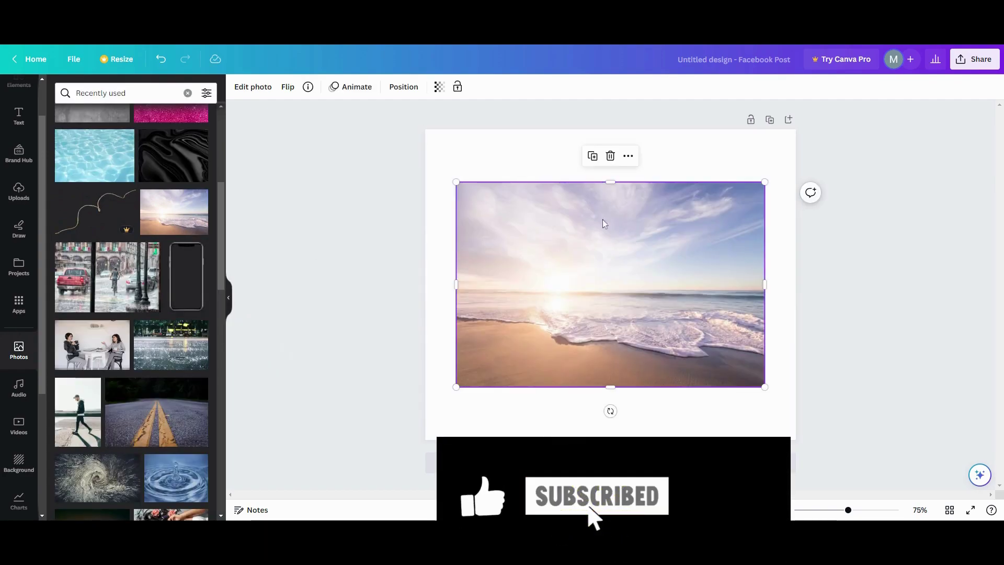
left_click(628, 156)
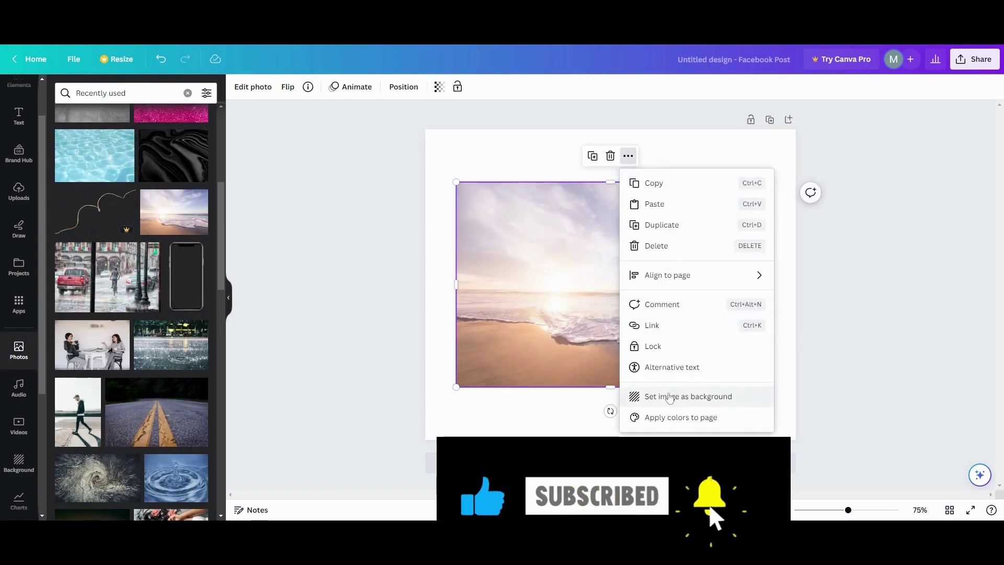
left_click(669, 396)
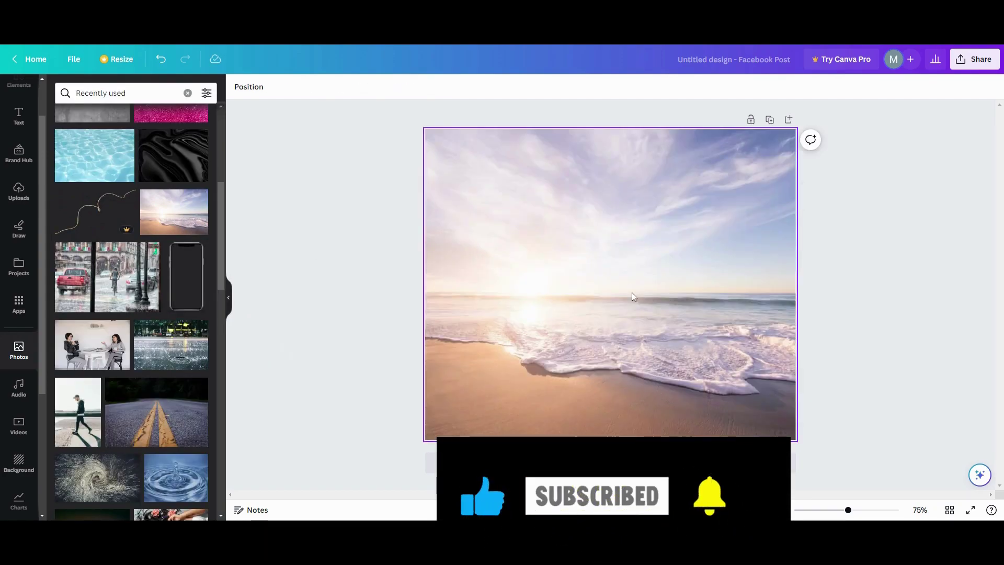
Shift the beach background photo sideways within its crop so the sun sits closer to the page's left edge
left_click(571, 254)
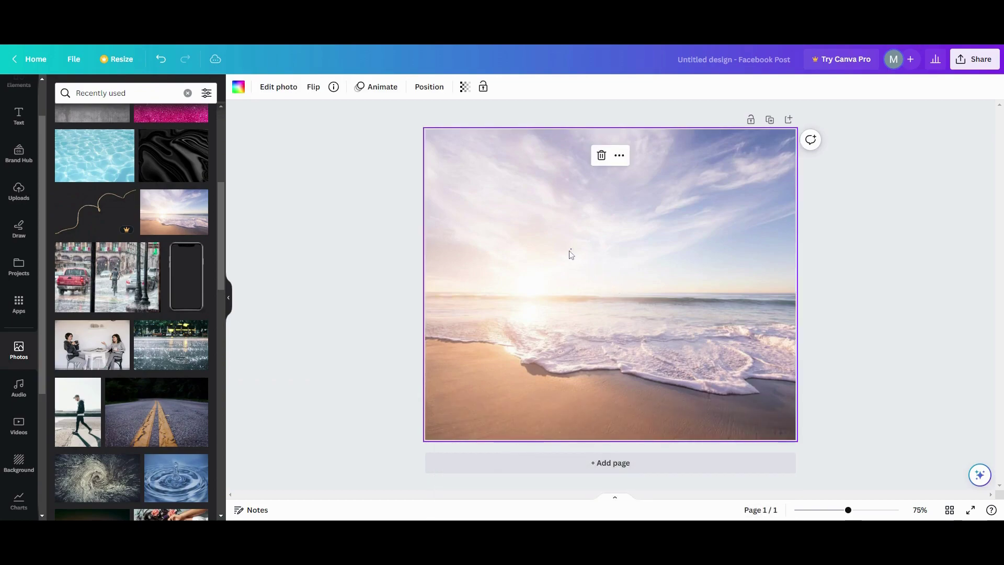
double_click(526, 251)
left_click_drag(475, 195, 421, 199)
left_click(282, 256)
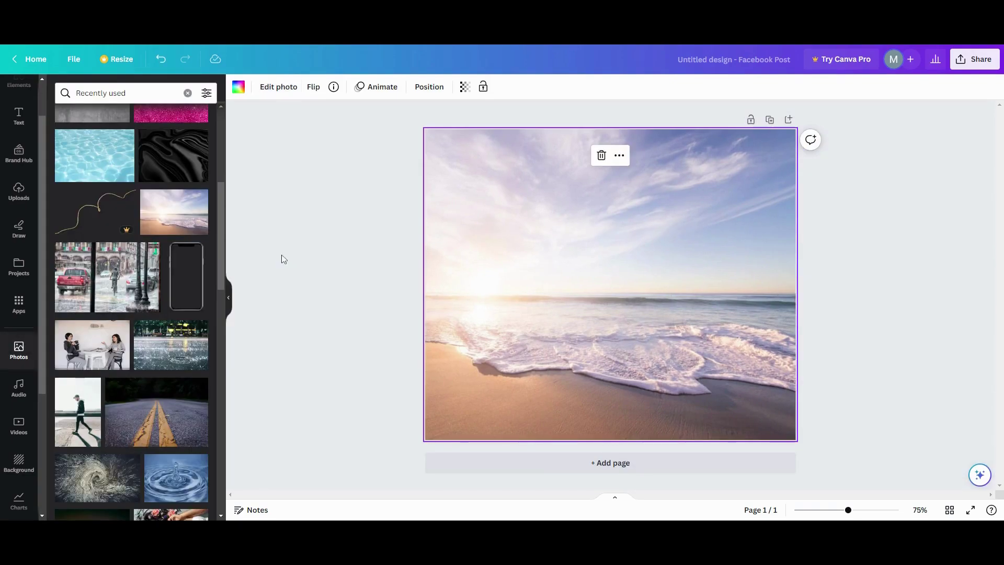
Place the rainy street photo with the cyclist and the photo of the walking man on the page
left_click(93, 296)
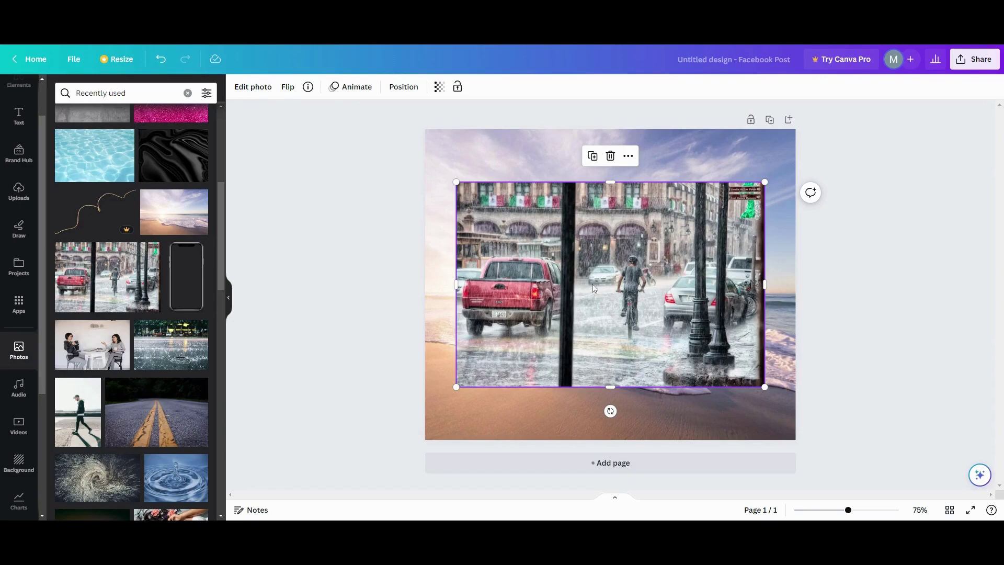
left_click_drag(592, 287, 615, 274)
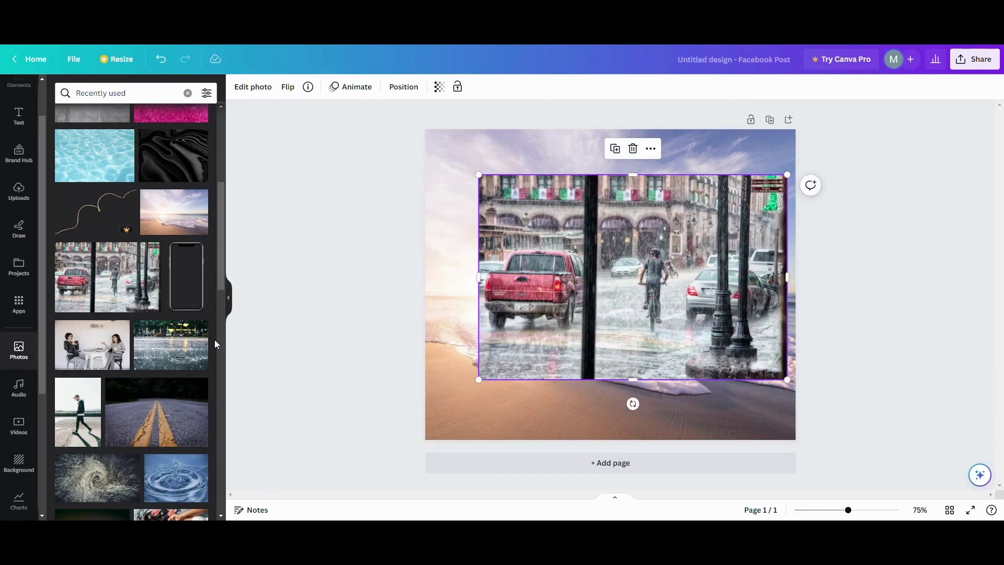
scroll(178, 305, "up", 3)
scroll(138, 313, "down", 2)
scroll(137, 314, "down", 1)
left_click(74, 414)
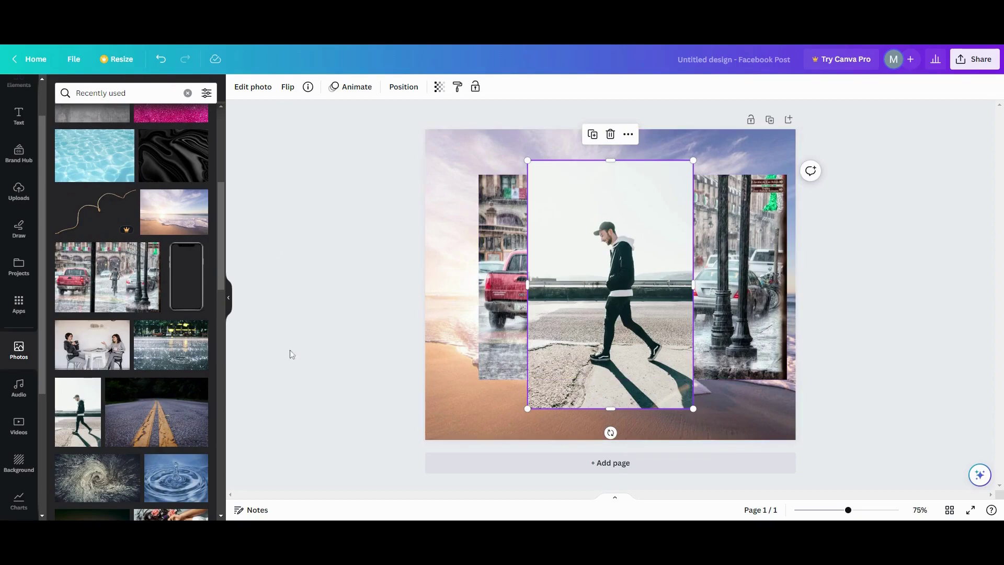
Check the title and details of the walking man photo and the rainy street photo
left_click(92, 386)
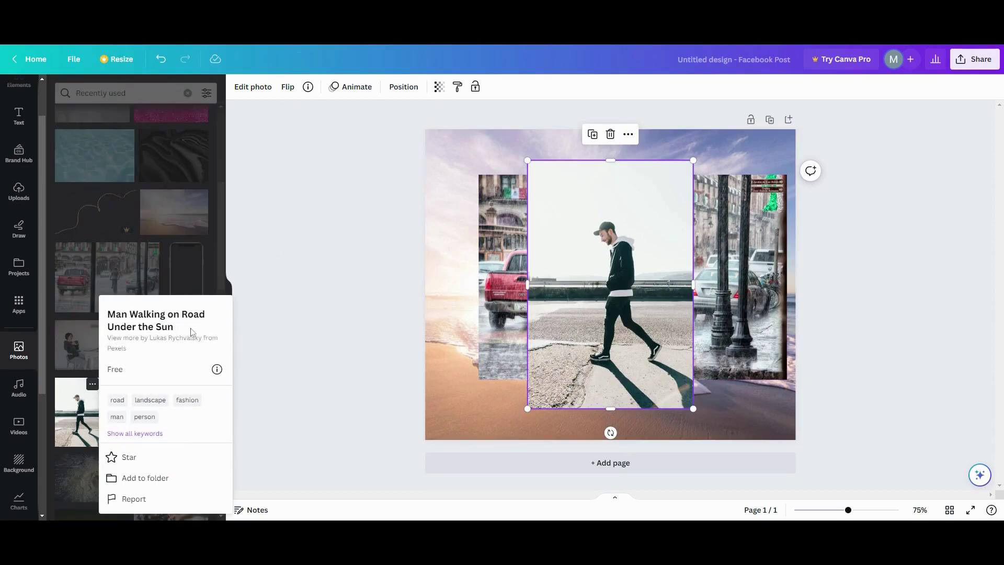
left_click(374, 277)
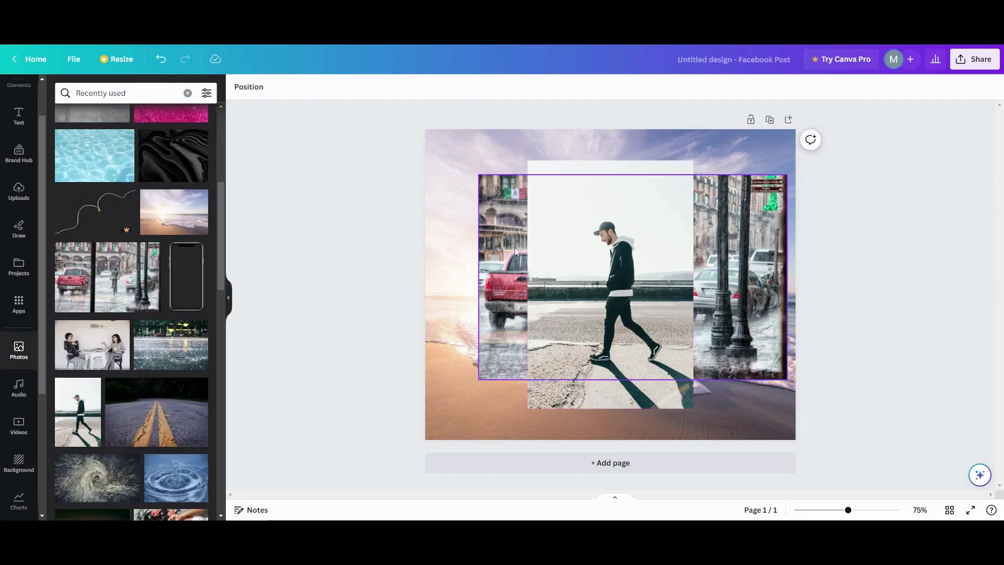
left_click(515, 251)
left_click(152, 250)
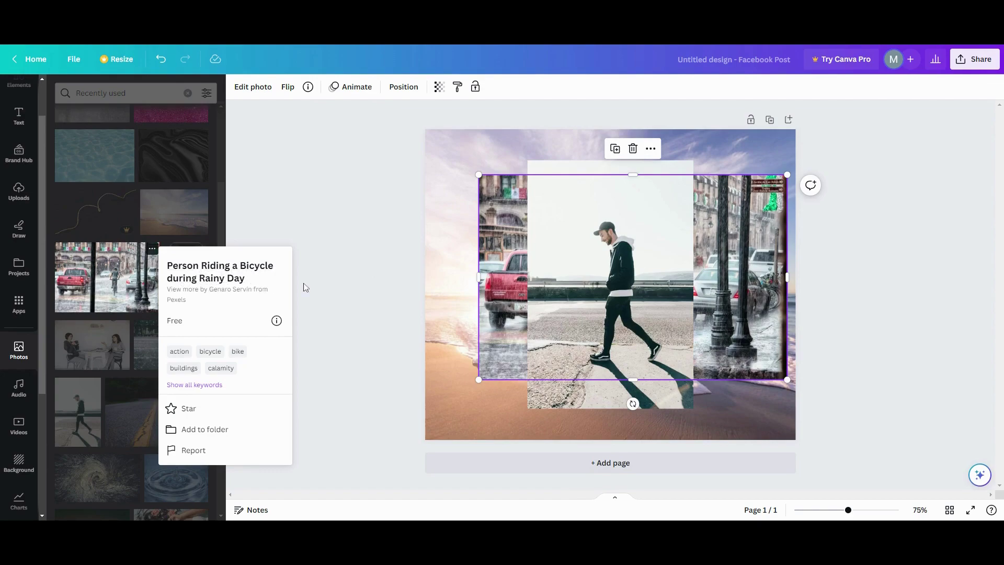
left_click(331, 281)
Move the walking man photo down and to the left over the rainy street photo
left_click_drag(563, 313, 607, 324)
left_click_drag(599, 253, 579, 264)
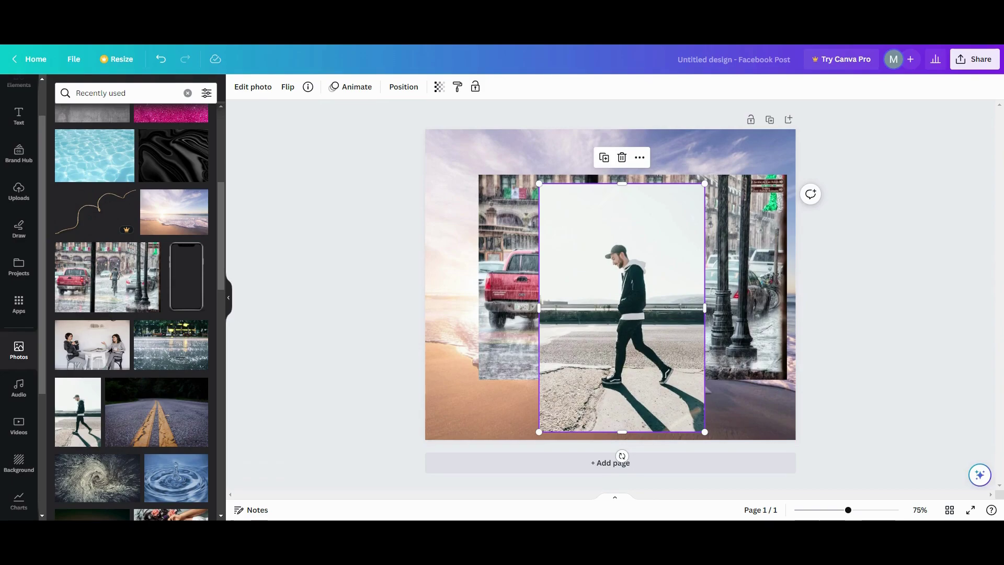
left_click_drag(585, 298, 542, 306)
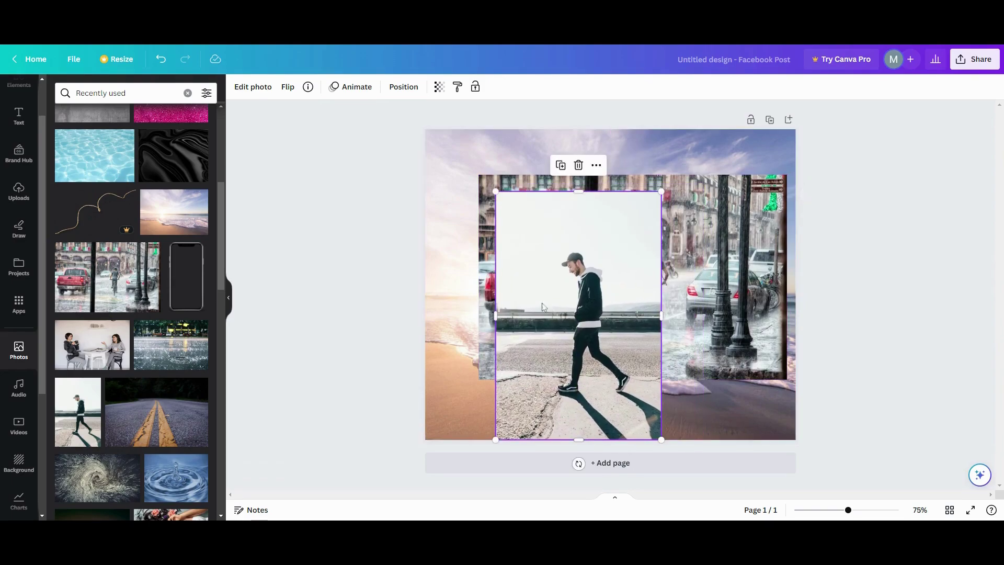
Replace the walking man photo with the uploaded cutout of the man, placing it at the page's lower left beside the street photo
left_click(16, 191)
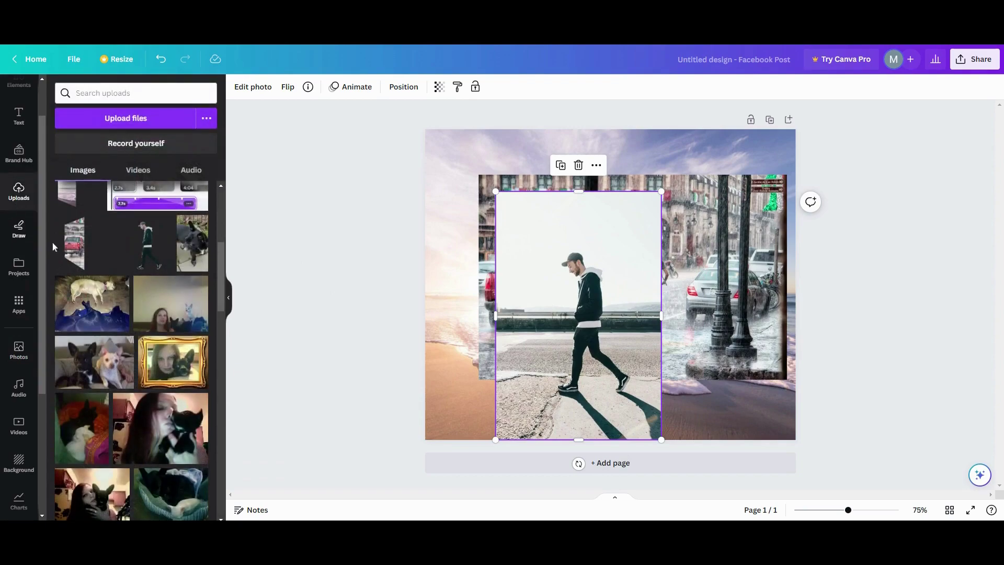
left_click(140, 255)
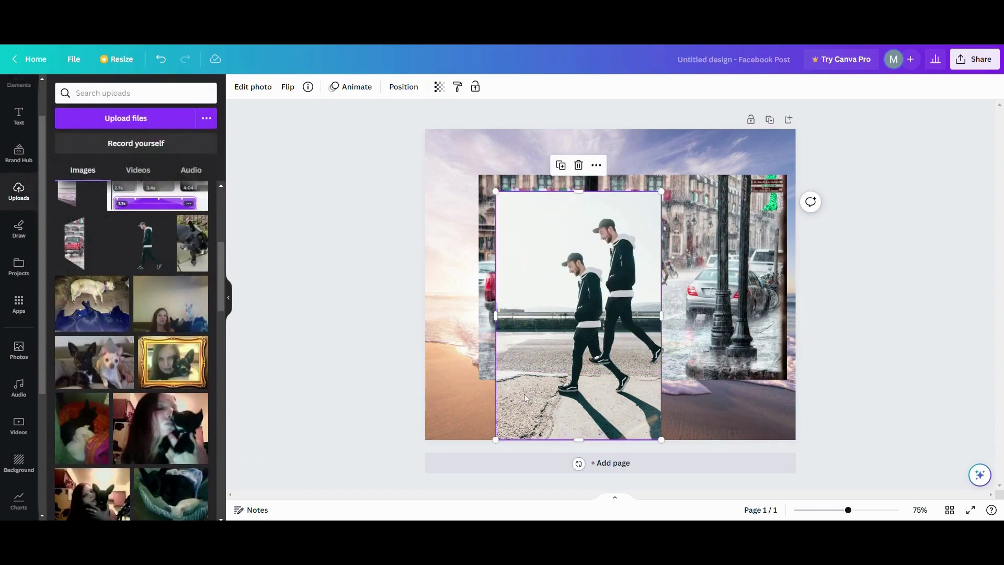
left_click(578, 166)
left_click_drag(613, 287, 500, 337)
left_click_drag(653, 272, 657, 279)
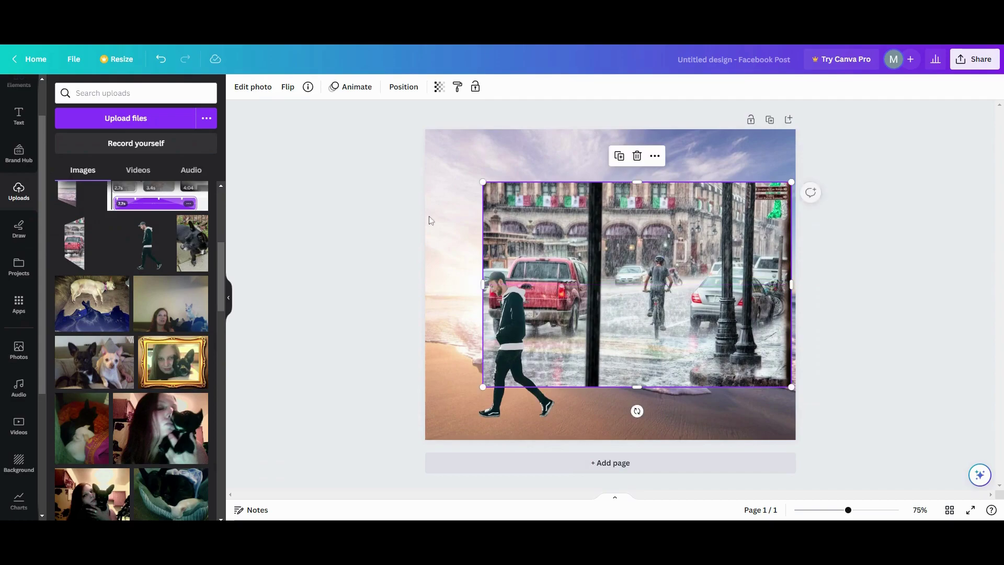
Search the elements for "phone frame" and place the first phone frame near the middle of the page
scroll(16, 170, "up", 1)
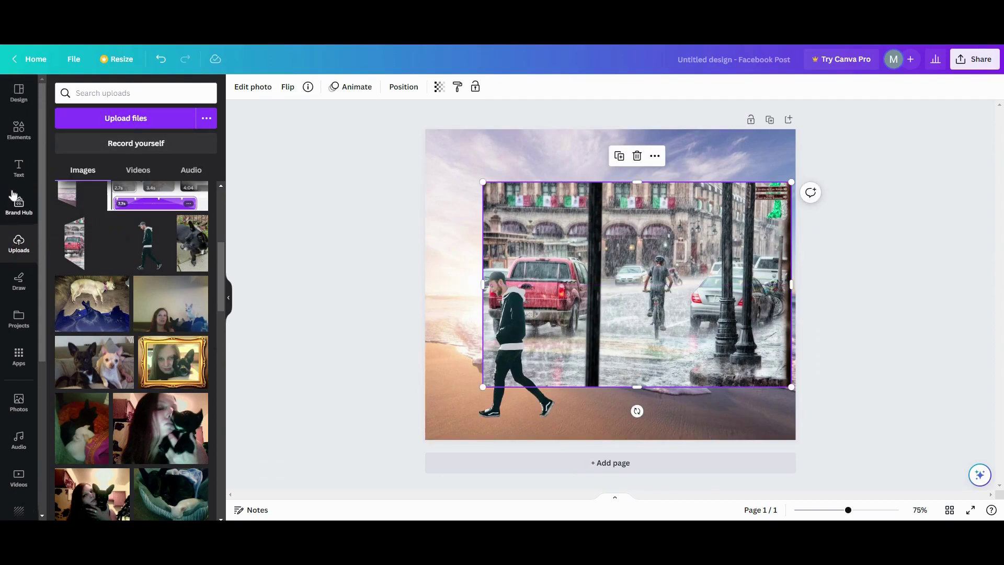
left_click(18, 140)
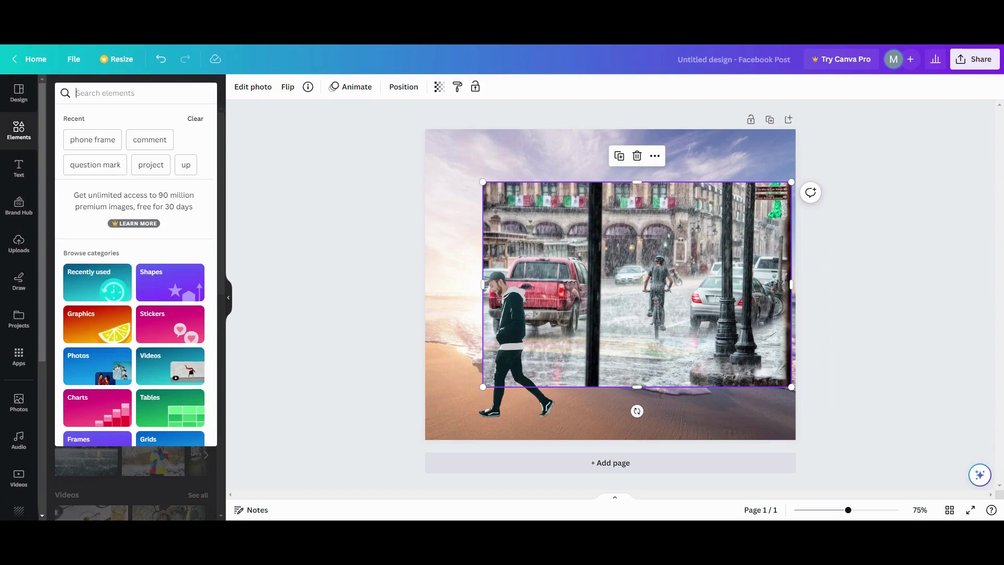
type("phone fr")
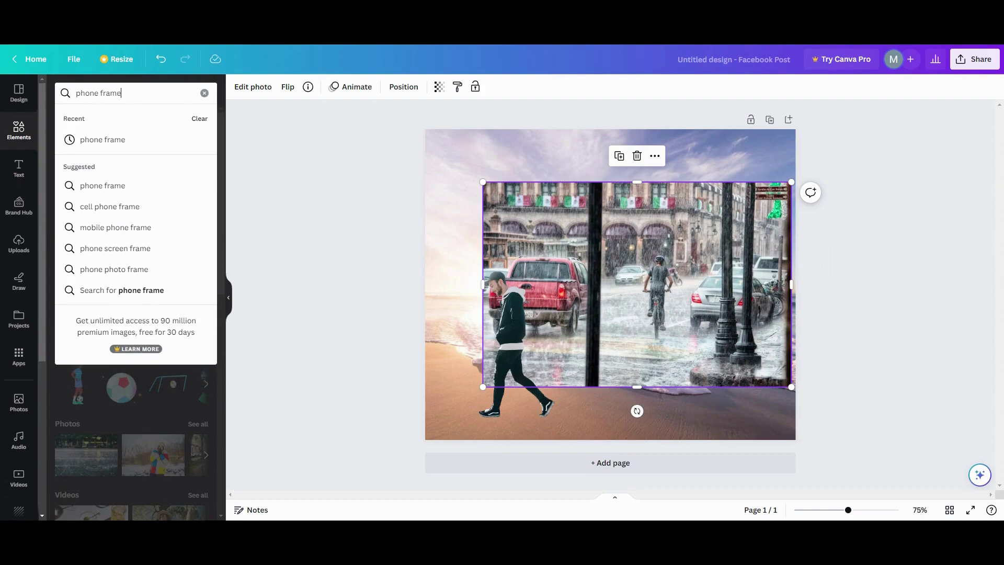
type("ame")
key("Return")
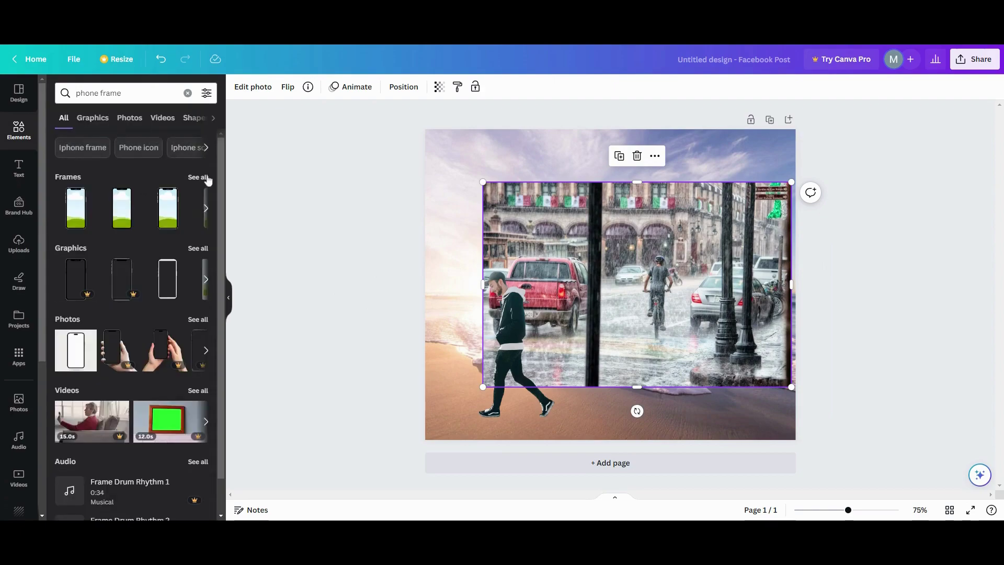
left_click(208, 179)
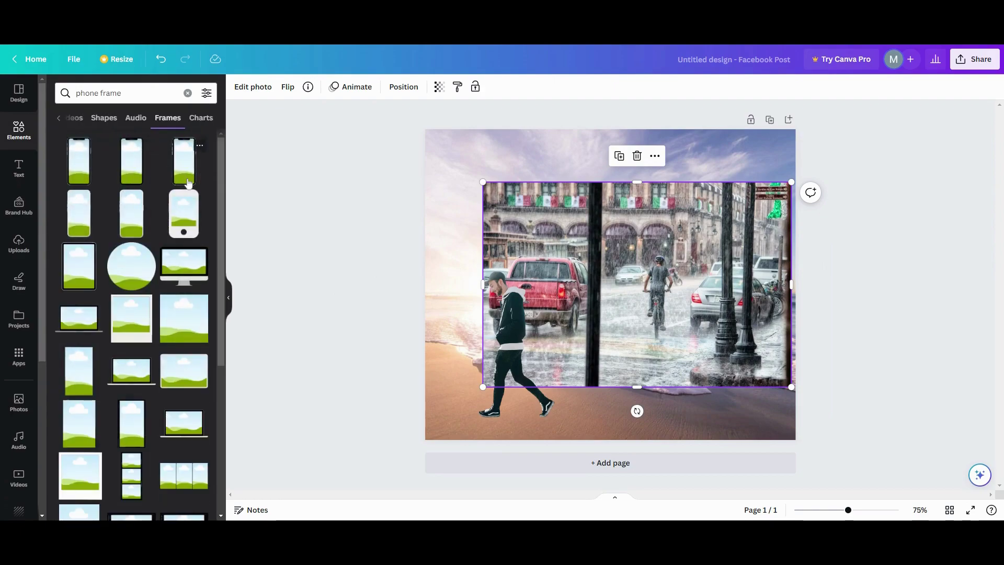
left_click(87, 180)
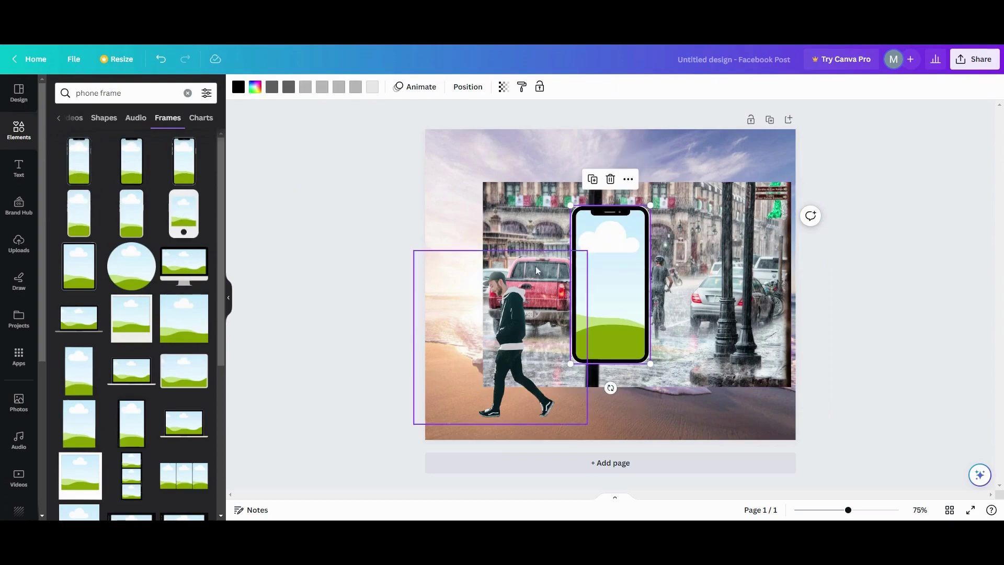
left_click_drag(585, 291, 578, 300)
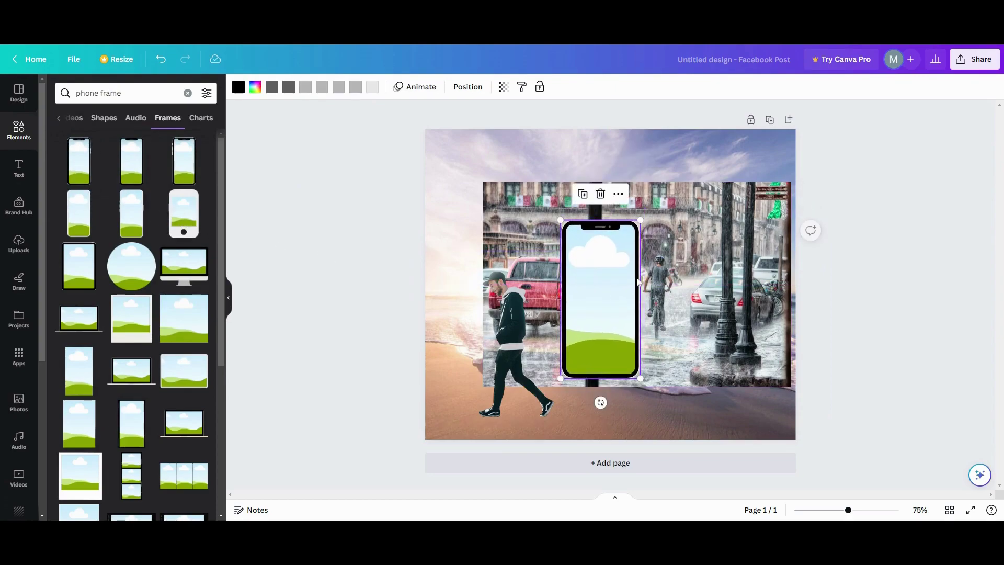
Move the rainy street photo down and to the right, and bring it to the top of the layer order
left_click_drag(714, 246, 764, 276)
left_click(414, 87)
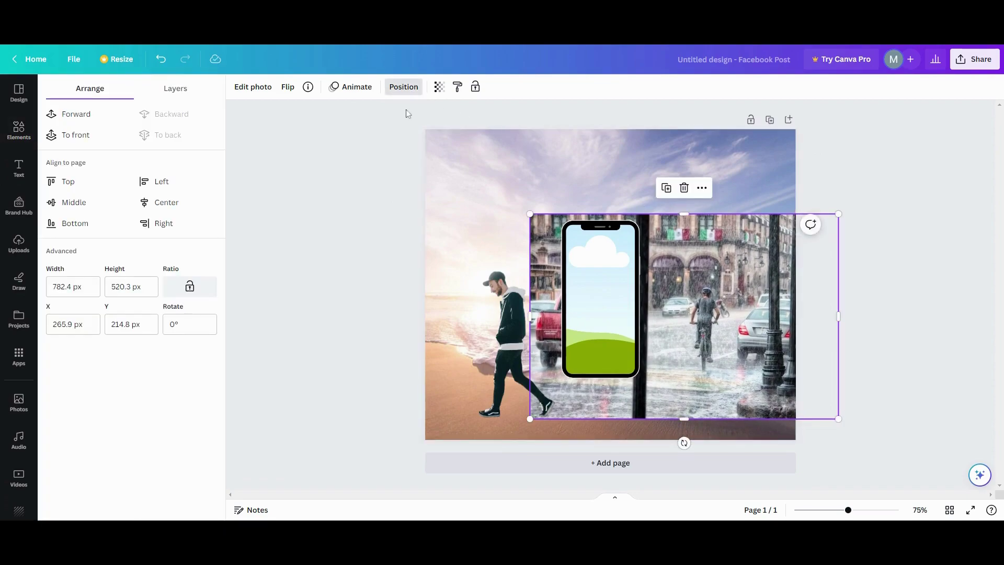
left_click(172, 90)
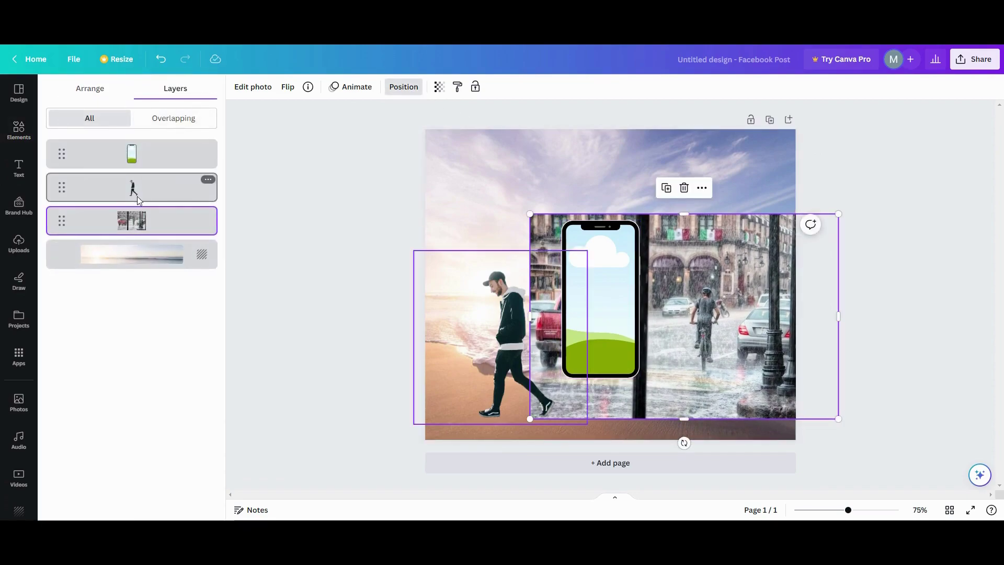
left_click_drag(133, 217, 131, 154)
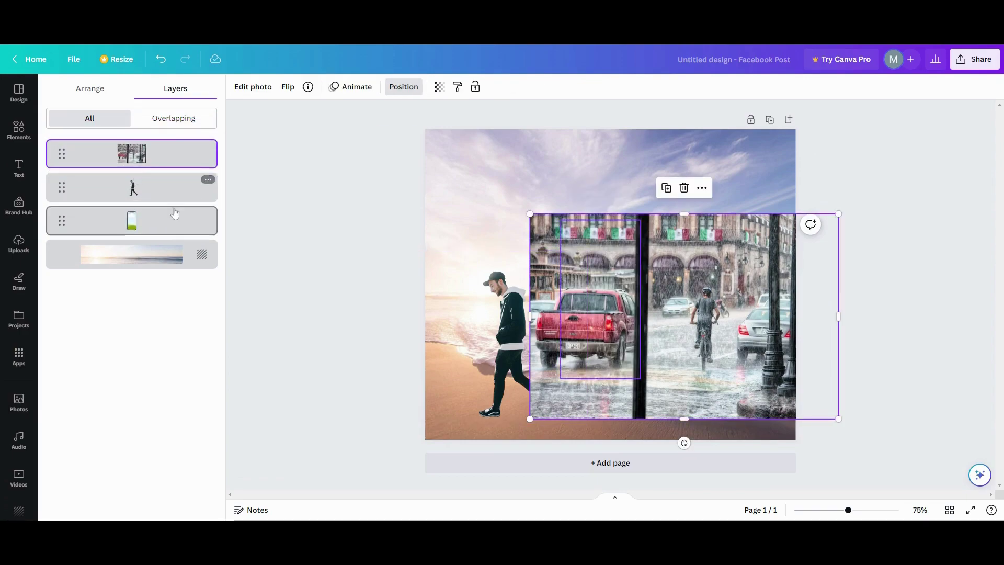
Fill the phone frame with the rainy street photo, keeping the red pickup truck in the visible crop
mouse_move(680, 301)
left_mouse_down()
mouse_move(697, 311)
mouse_move(600, 327)
mouse_move(610, 304)
mouse_move(676, 308)
left_mouse_up()
left_click(602, 303)
double_click(602, 303)
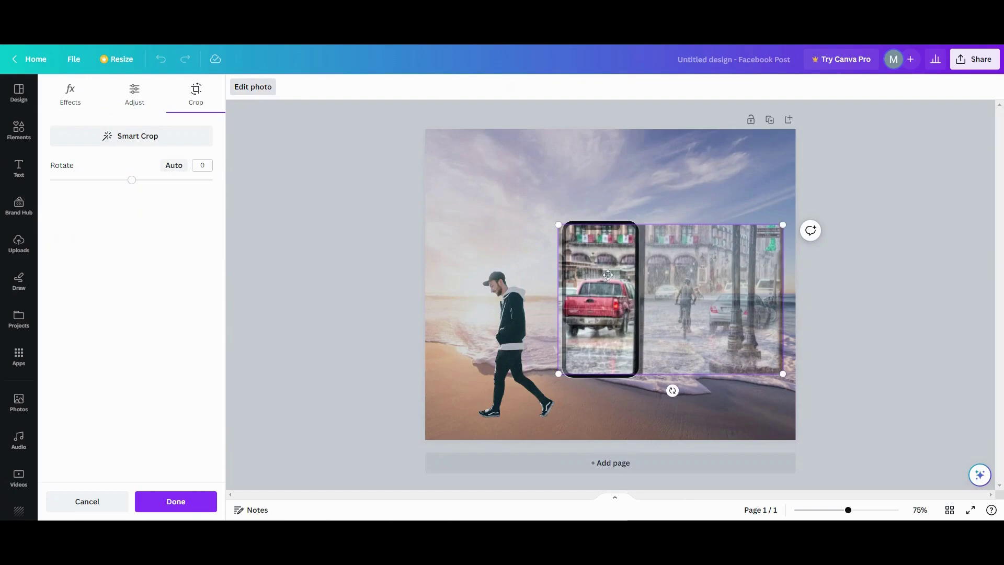
left_click(637, 397)
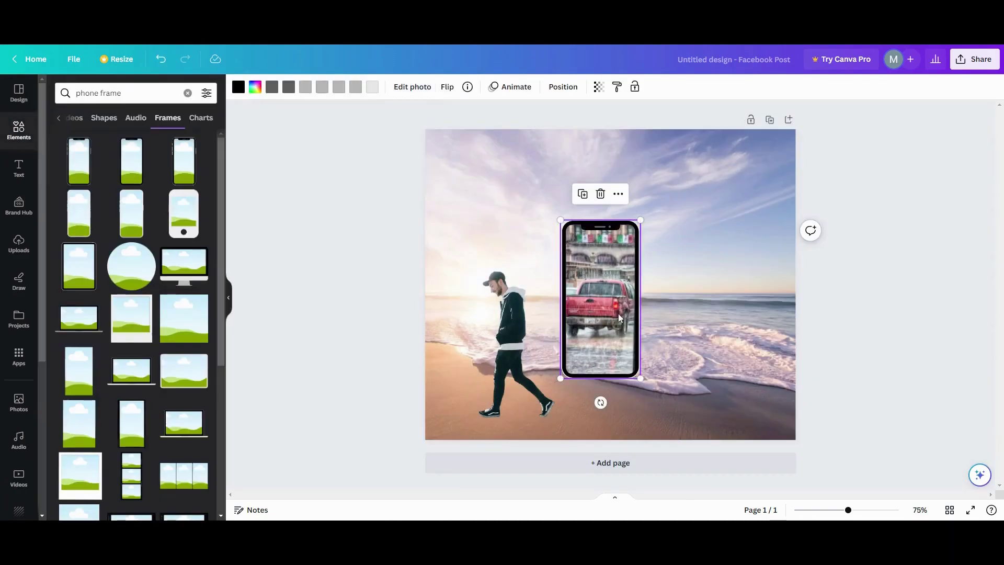
Enlarge the phone frame and move it behind the walking man cutout
left_click_drag(640, 219, 673, 157)
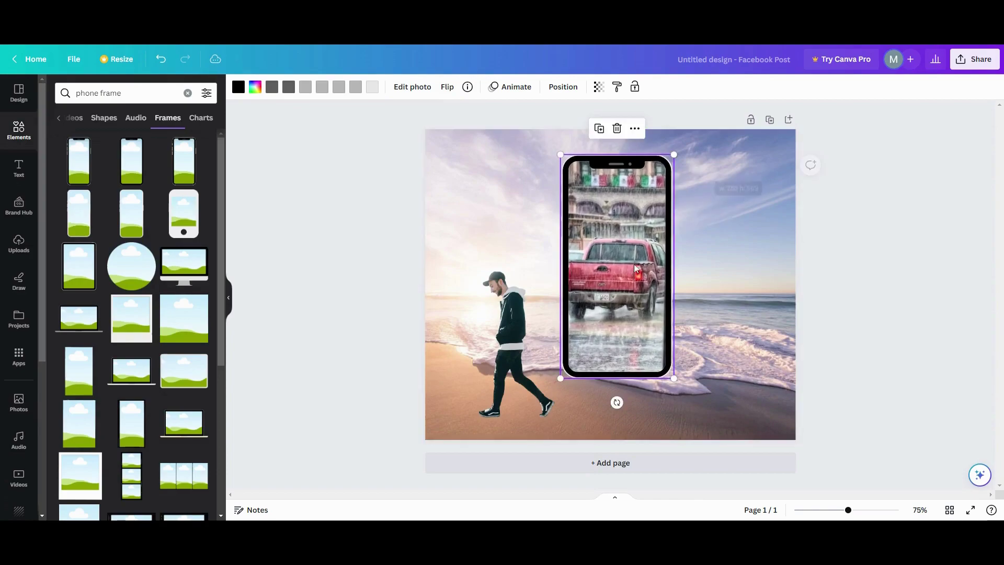
left_click_drag(622, 282, 523, 325)
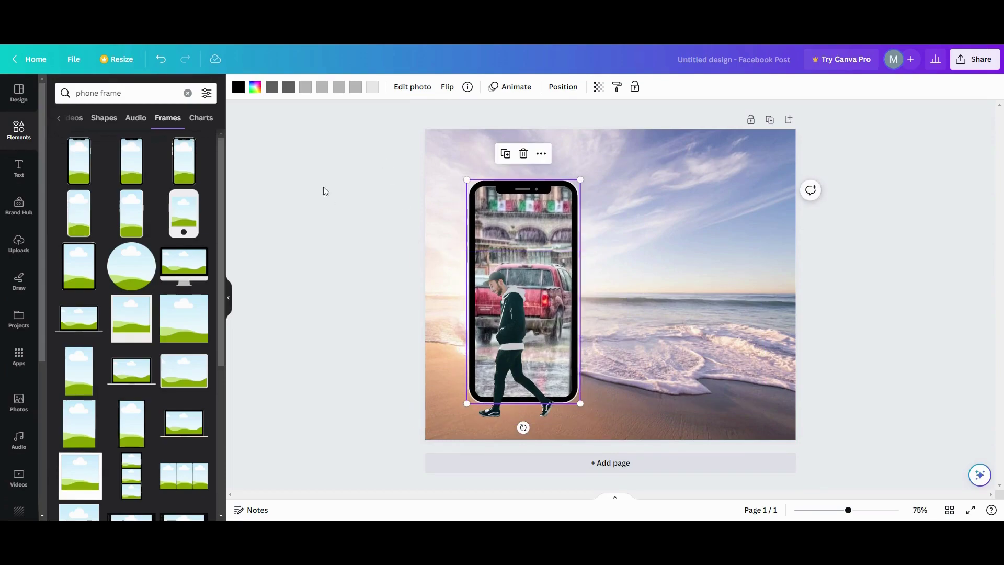
Flip the walking man cutout horizontally and move him off the phone to the open beach beside it
left_click(498, 304)
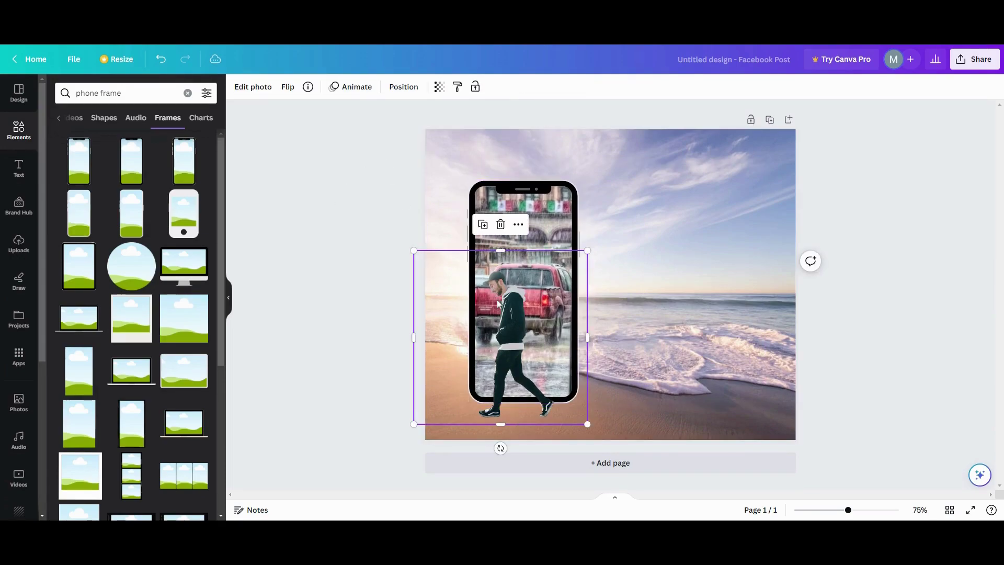
left_click(286, 90)
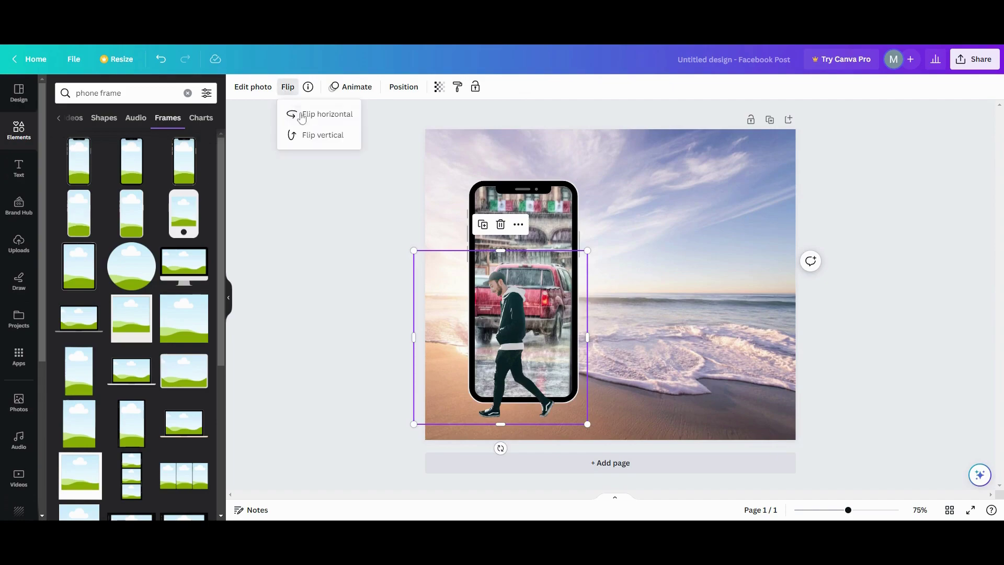
left_click(306, 115)
left_click_drag(446, 335, 601, 292)
Lock the phone frame and enlarge the man cutout across the phone's right edge, with his feet below the frame's lower edge
left_click(526, 234)
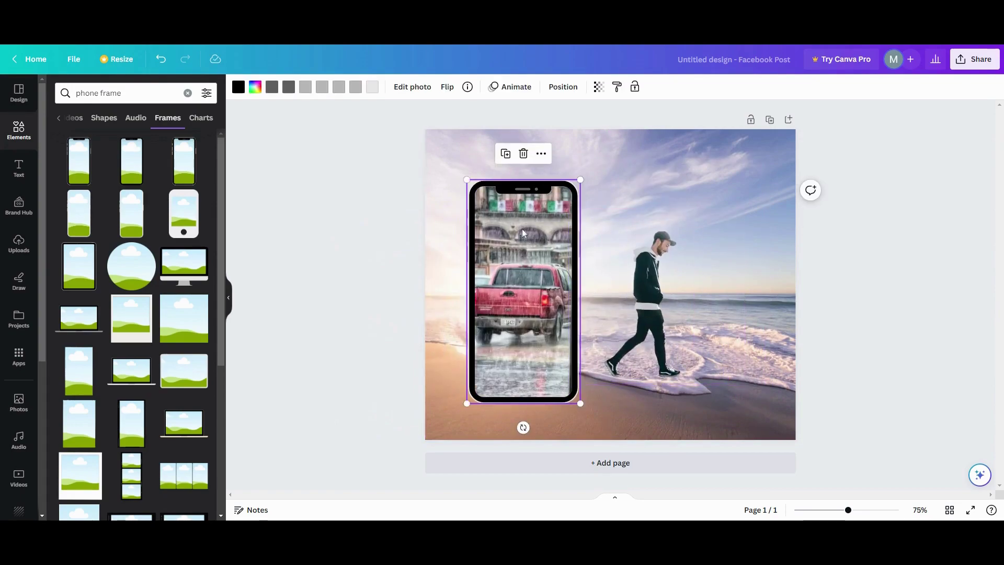
left_click(633, 88)
left_click_drag(623, 330, 563, 315)
left_click_drag(662, 210, 732, 142)
left_click_drag(625, 286, 603, 305)
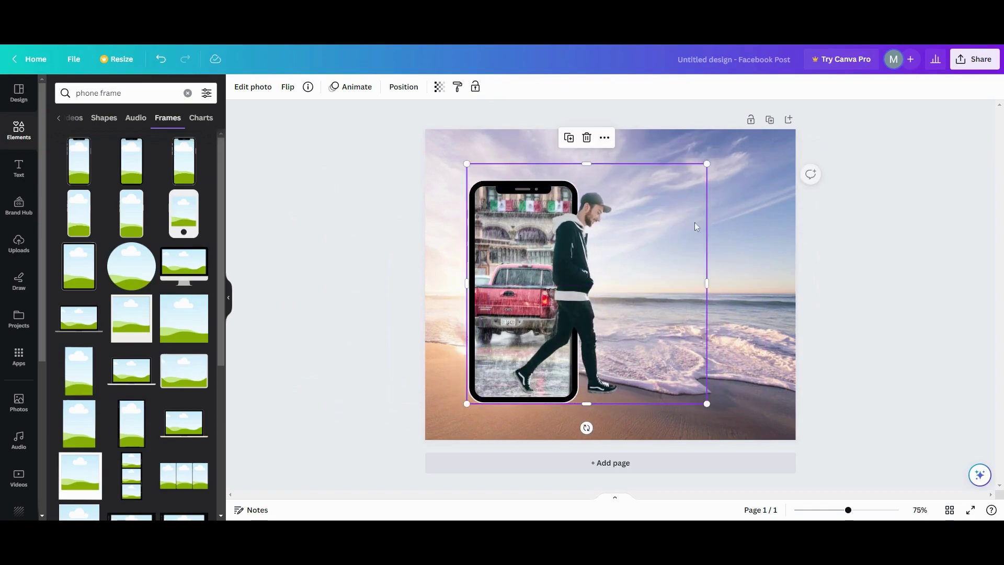
left_click_drag(715, 161, 735, 152)
mouse_move(647, 275)
left_mouse_down()
mouse_move(656, 280)
mouse_move(648, 276)
left_mouse_up()
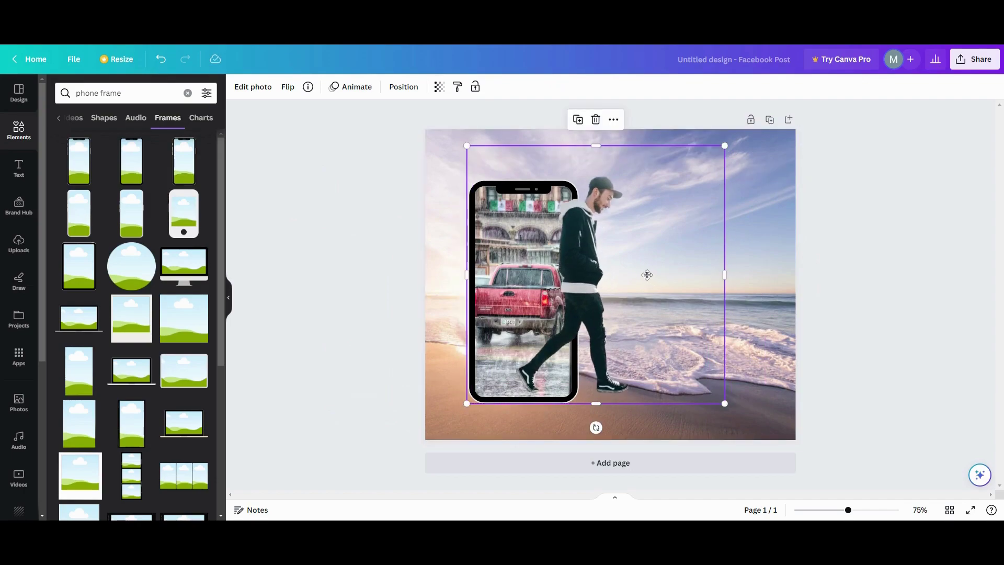
left_click_drag(724, 146, 746, 123)
left_click_drag(709, 196, 678, 232)
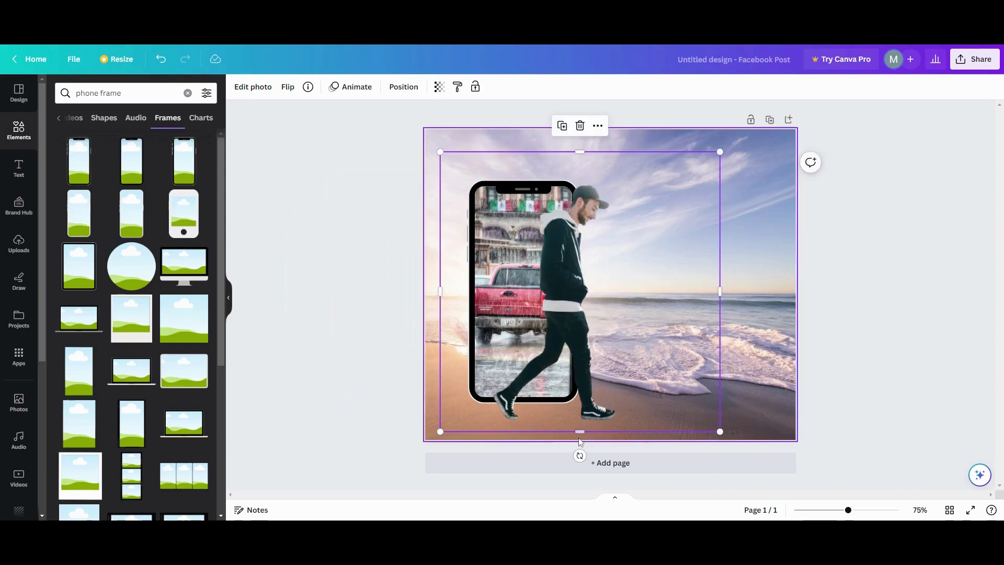
Shift the man slightly left and crop the bottom of his cutout to the lower inner edge of the phone screen
left_click_drag(579, 431, 583, 398)
left_click_drag(573, 327, 567, 333)
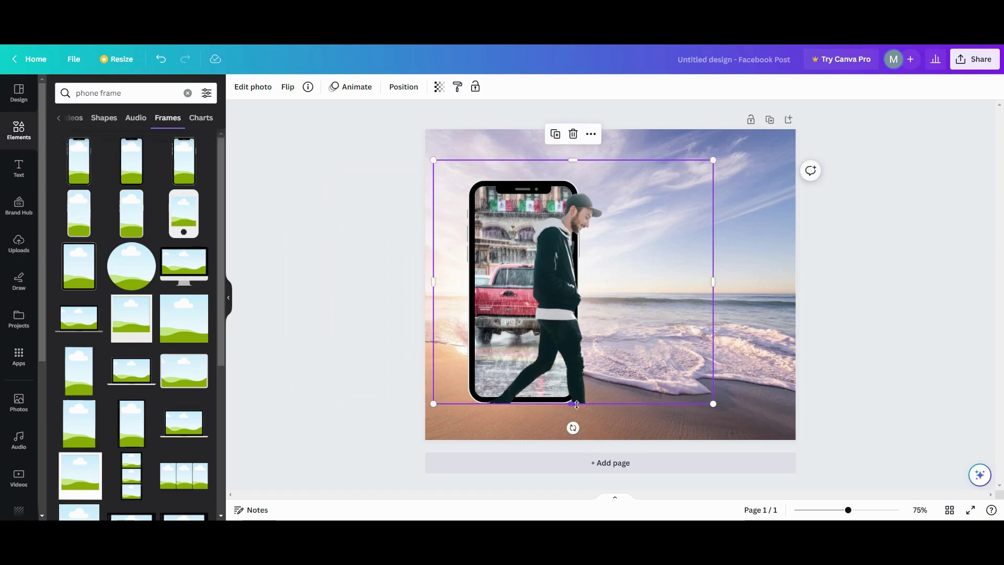
left_click_drag(573, 404, 572, 397)
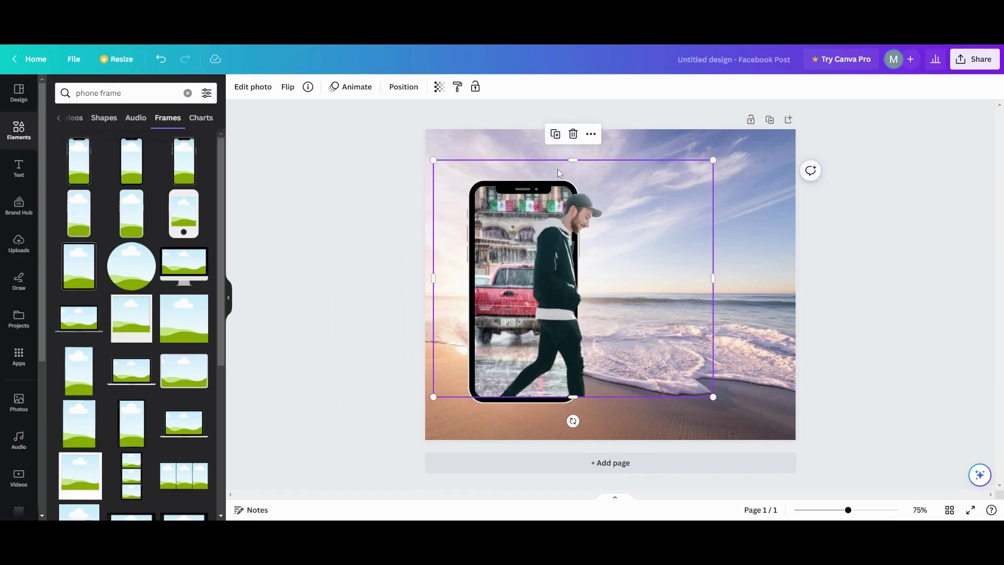
Duplicate the cropped man exactly over the original, and crop the copy to his front half with the front shoe extending below the phone
left_click_drag(567, 226, 573, 232)
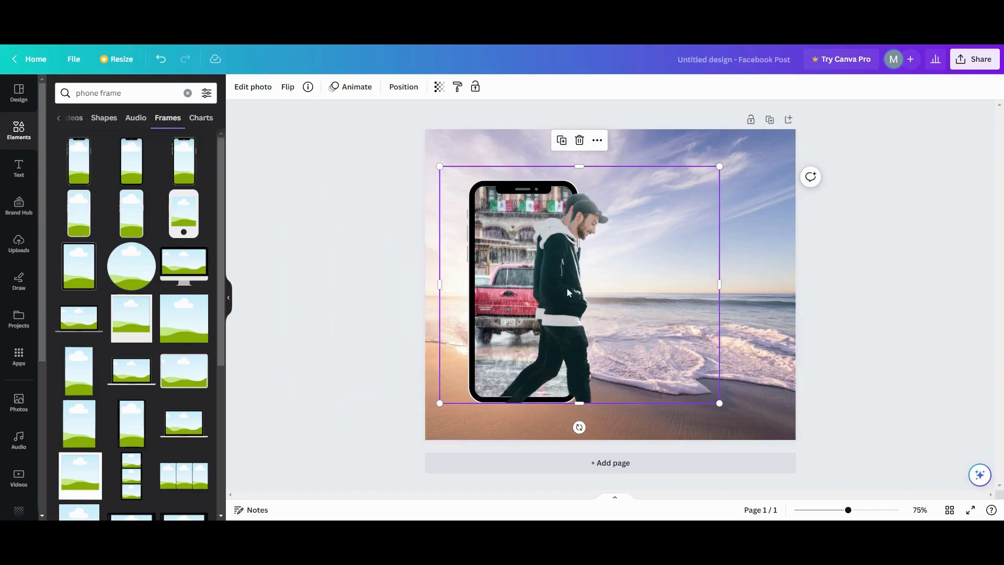
left_click_drag(567, 287, 561, 282)
left_click_drag(434, 278, 554, 289)
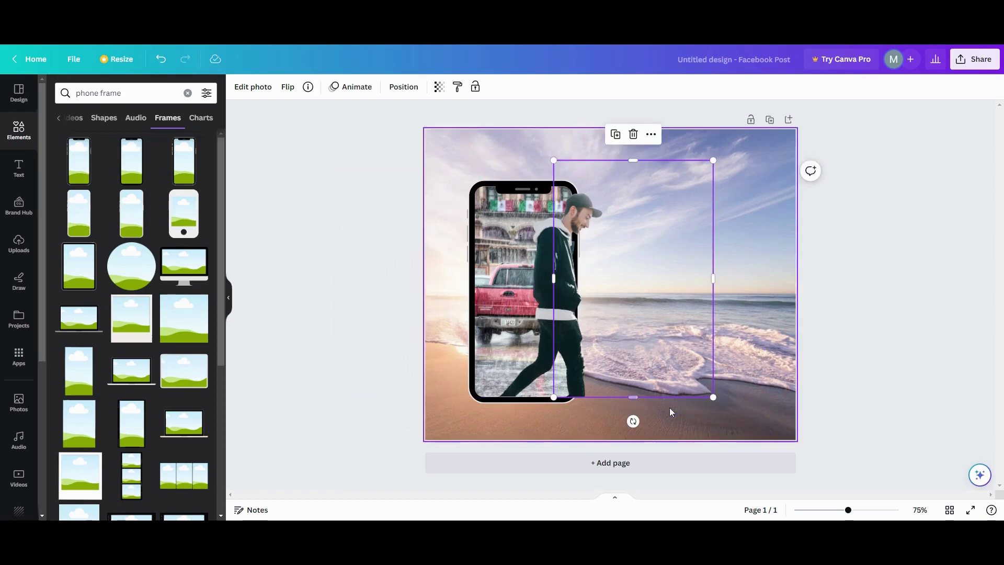
left_click_drag(633, 397, 627, 434)
left_click(467, 278)
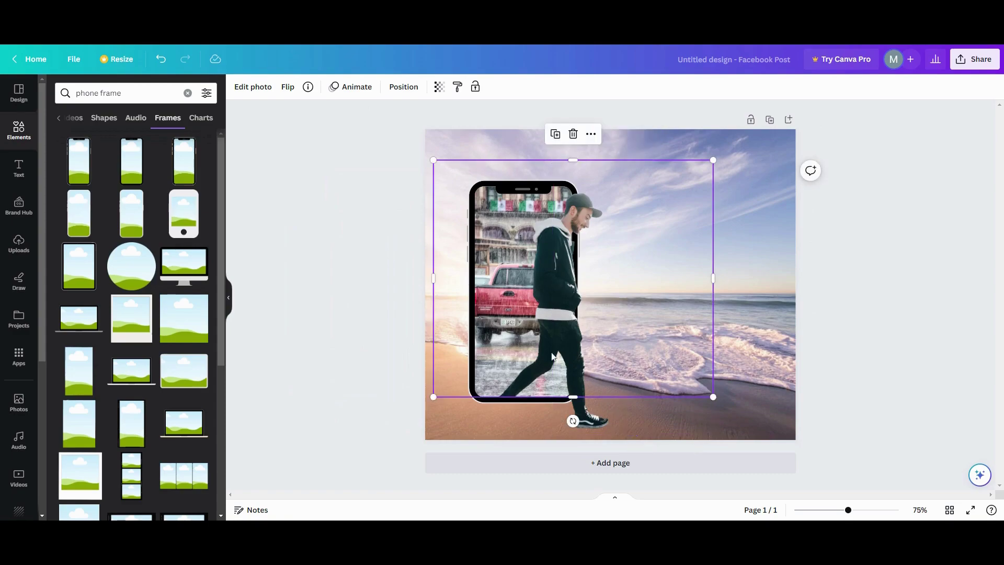
left_click(560, 287)
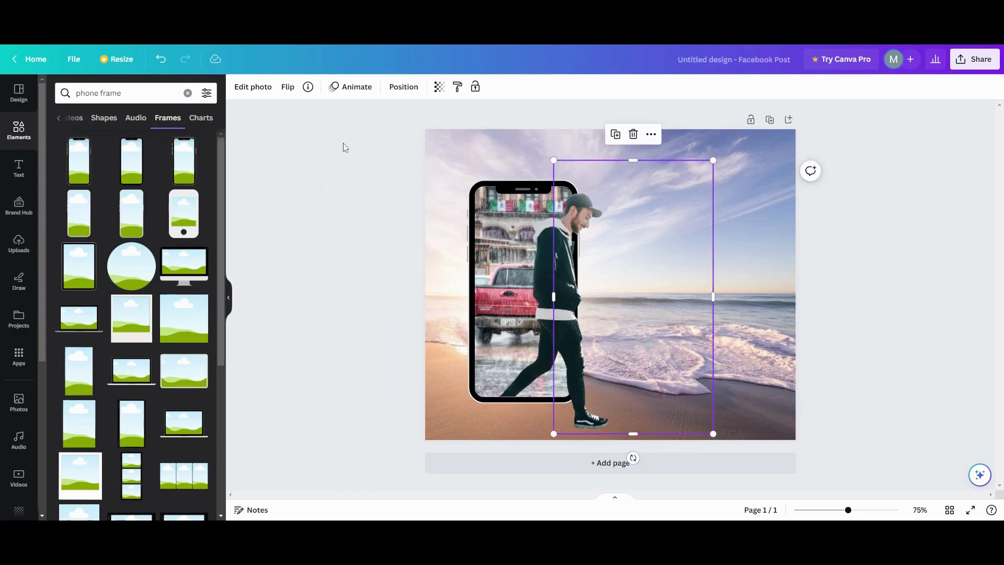
Switch photo editing for the man's front-half copy back to the old editor
left_click(262, 91)
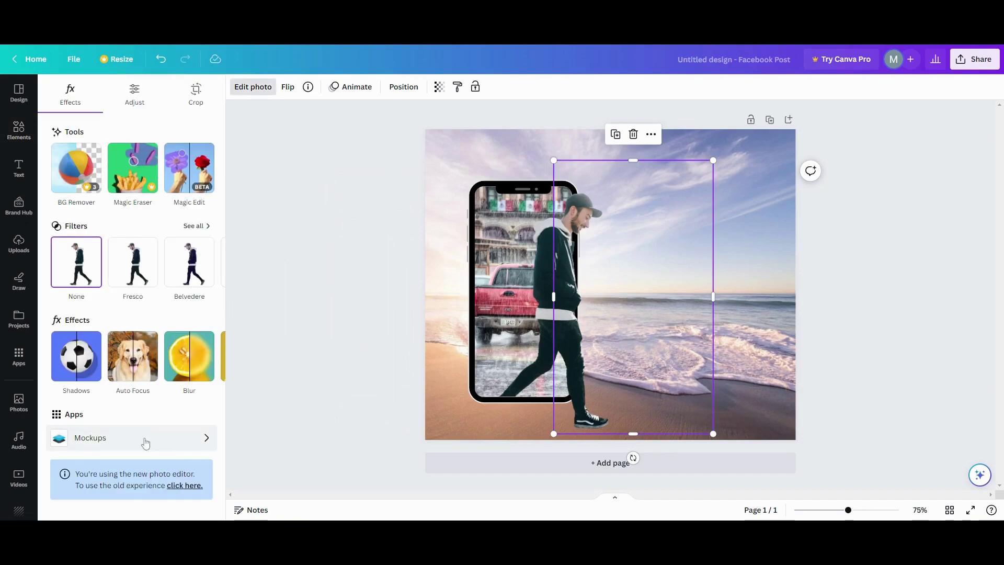
left_click(182, 486)
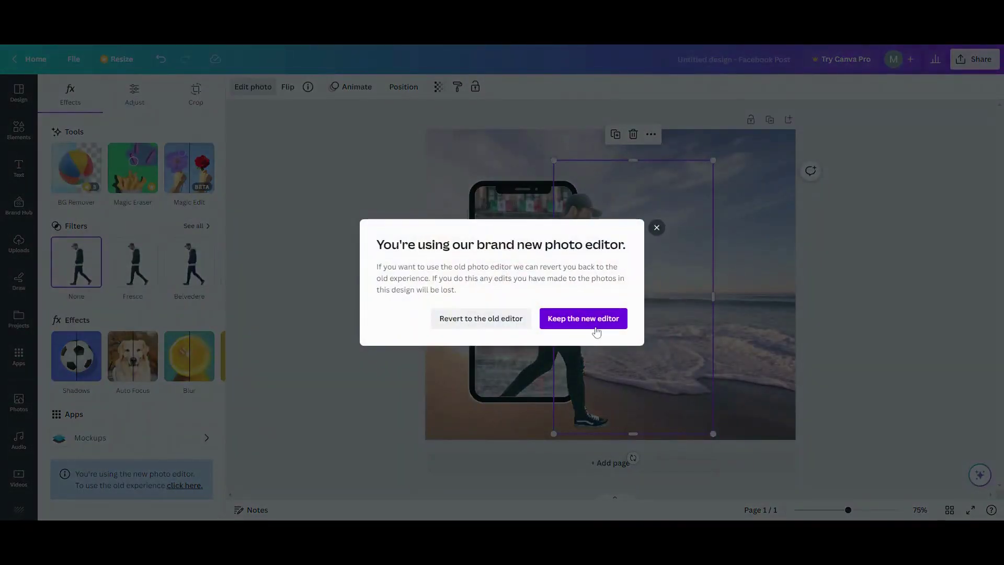
left_click(504, 324)
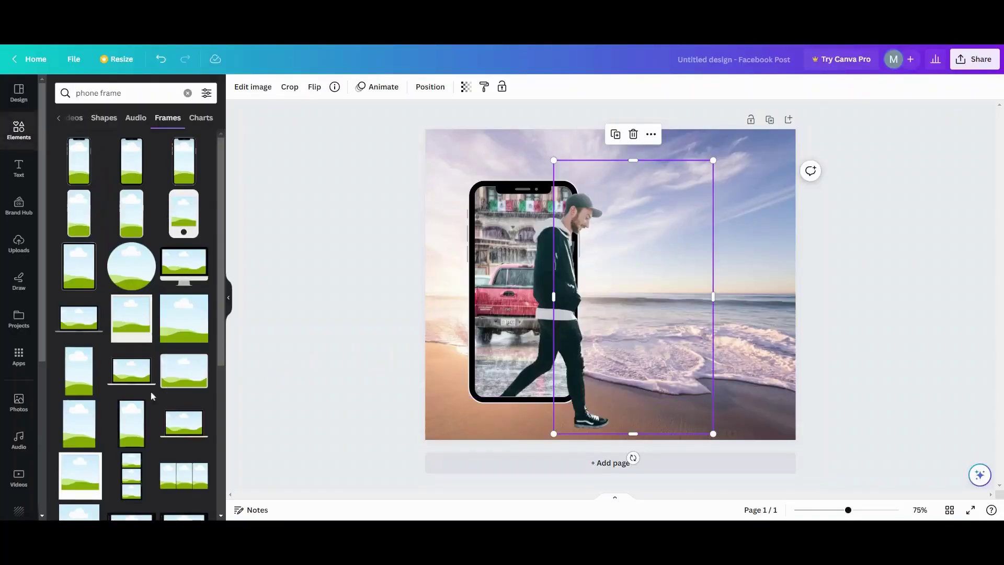
Apply the Curved shadow effect to the front-half copy of the man
left_click(252, 87)
scroll(108, 277, "down", 5)
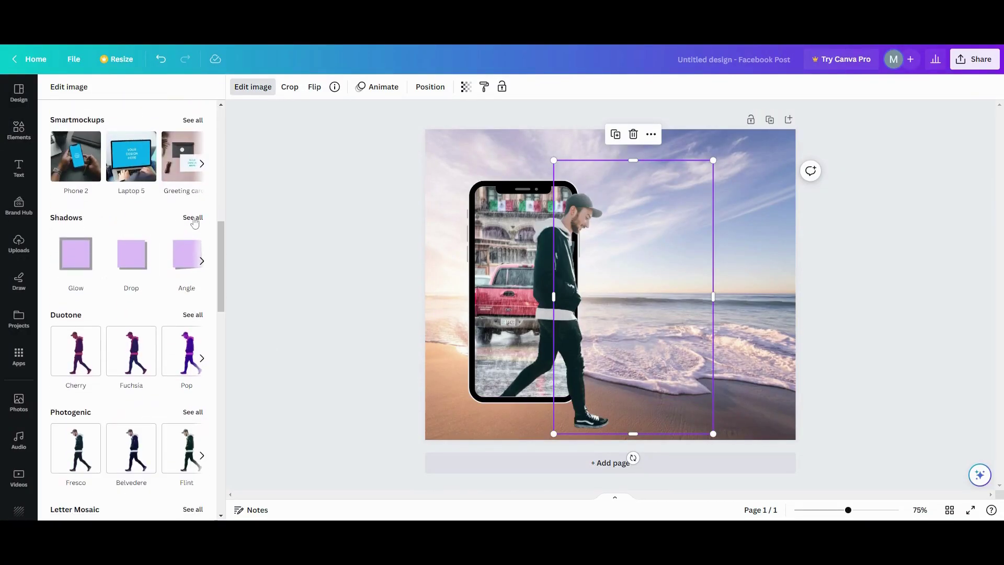
left_click(202, 260)
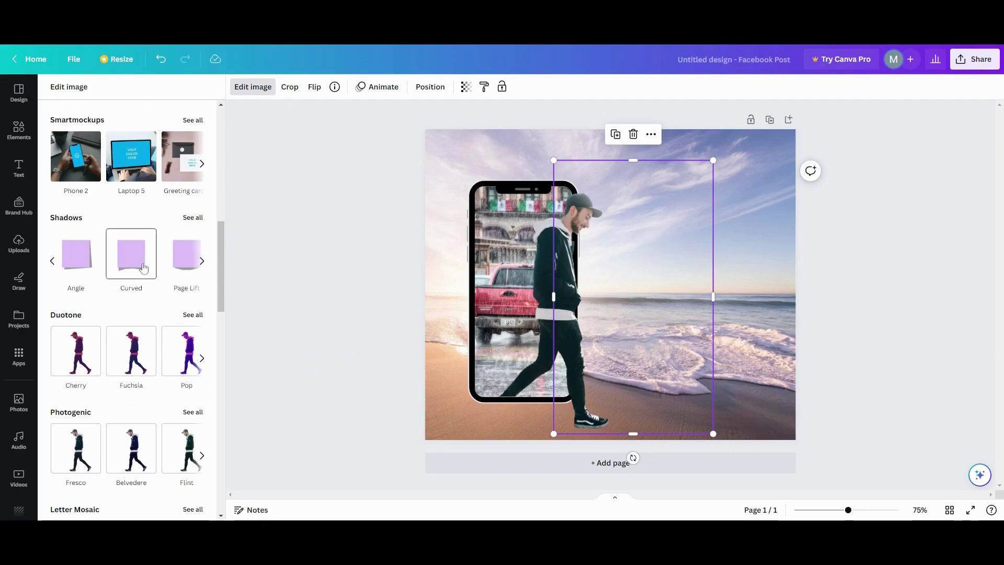
left_click(146, 269)
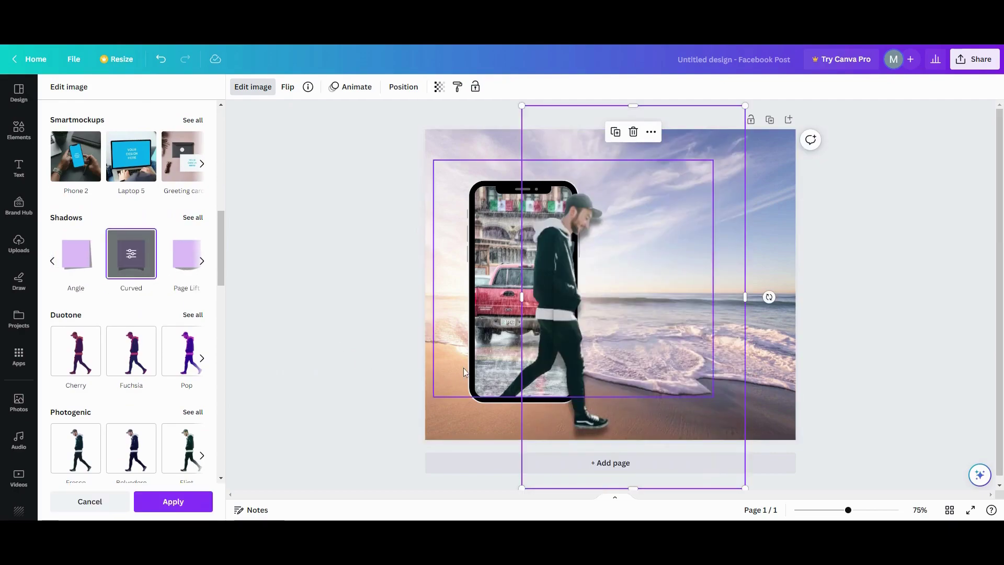
left_click(332, 330)
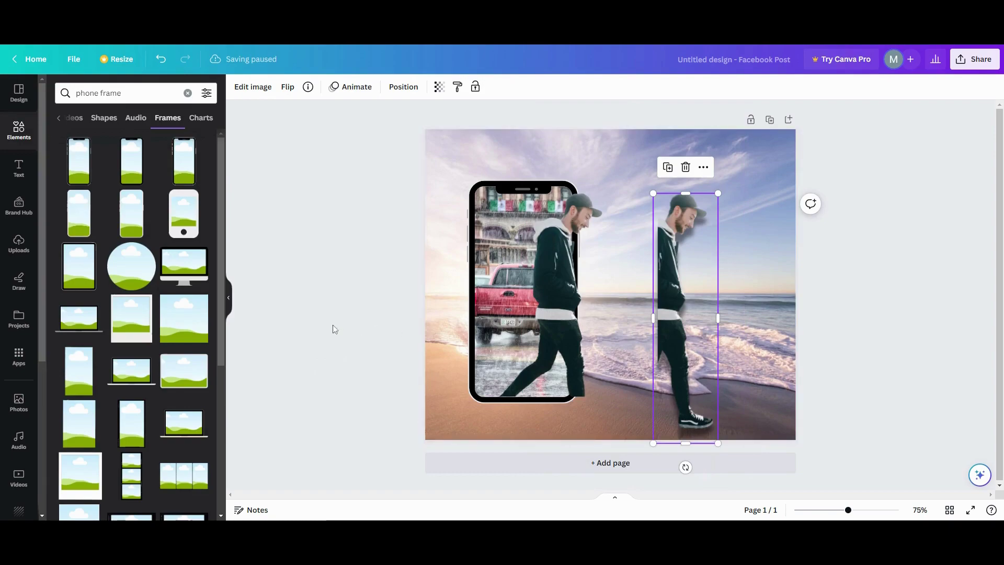
Move the shadowed front half back onto the man so both copies line up exactly
left_click_drag(663, 318, 581, 321)
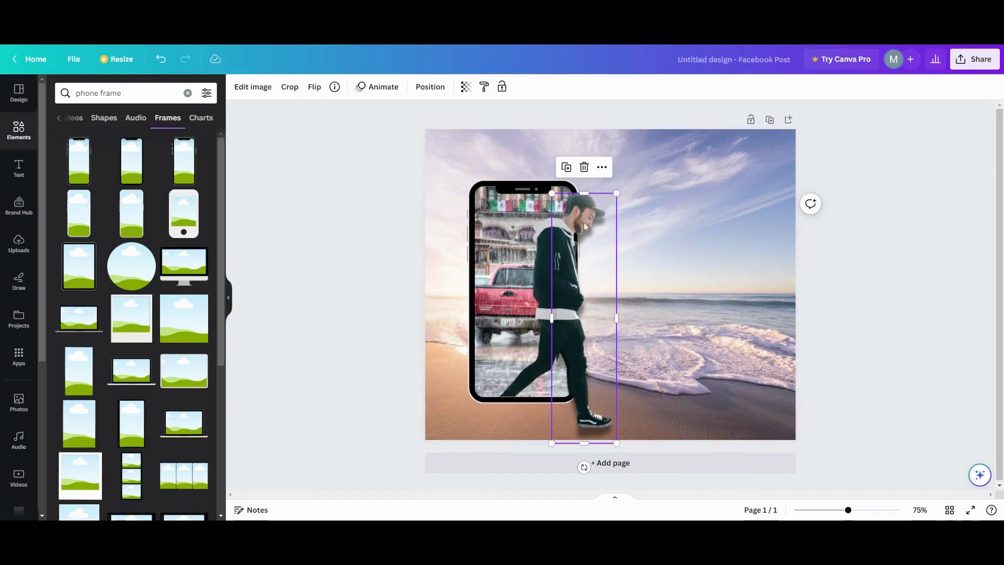
left_click_drag(573, 230, 570, 230)
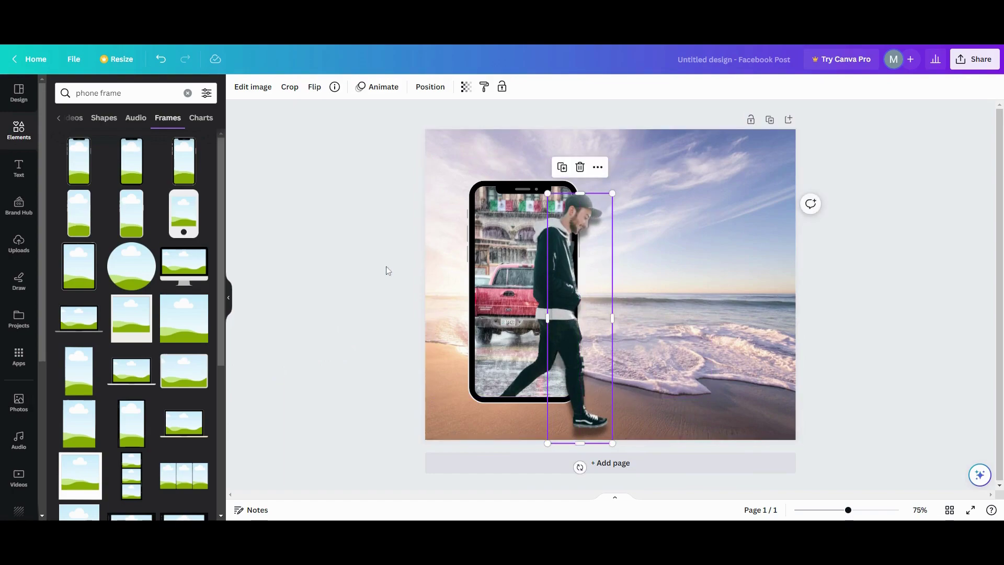
left_click(386, 267)
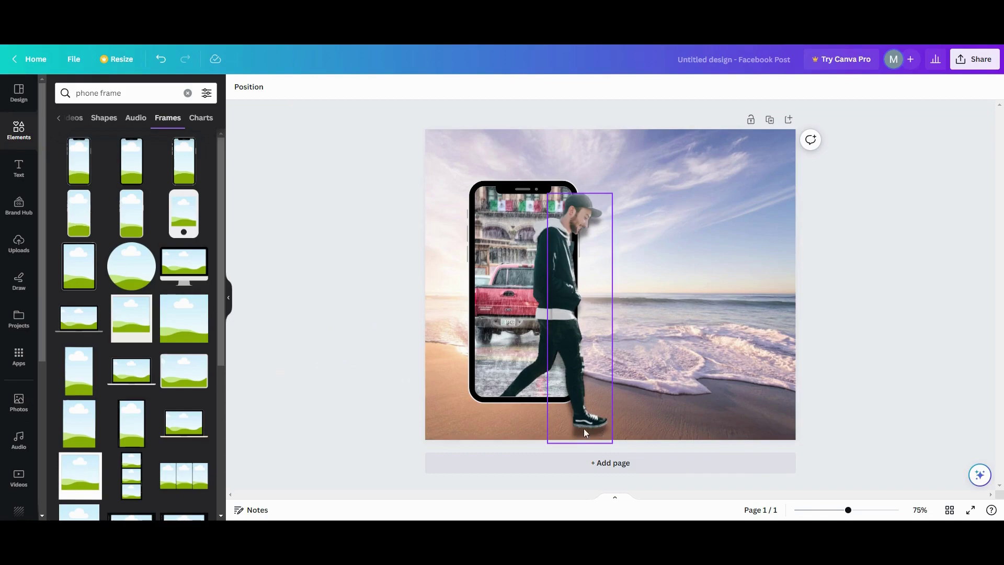
Search the elements for "shadow"
left_click(25, 143)
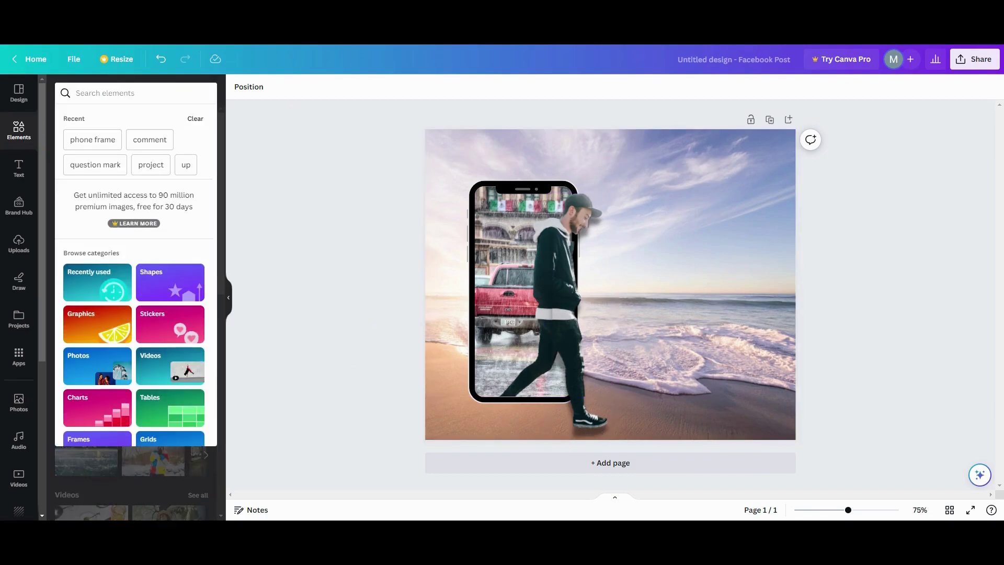
type("ash")
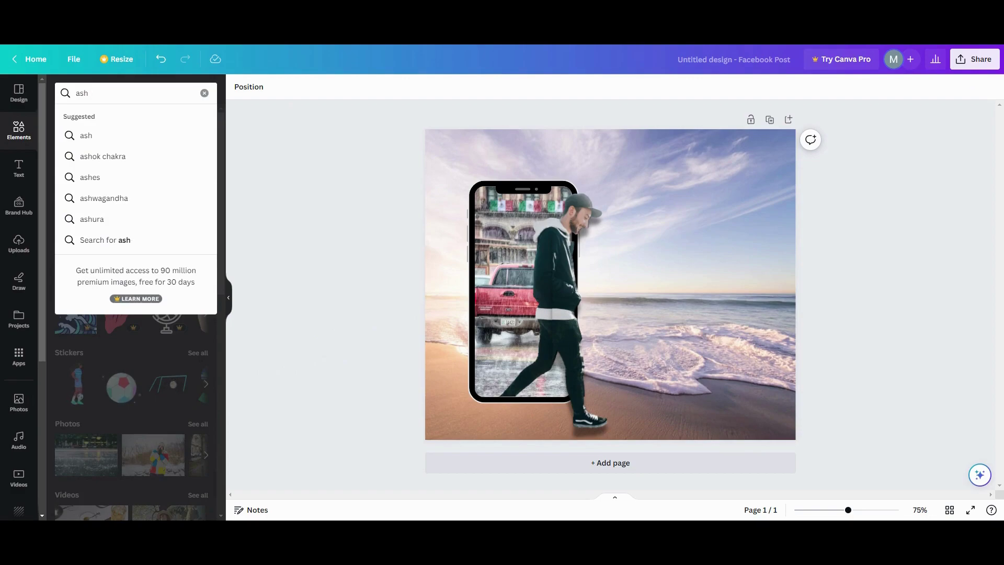
key("BackSpace")
key("BackSpace")
key("BackSpace")
type("shadow")
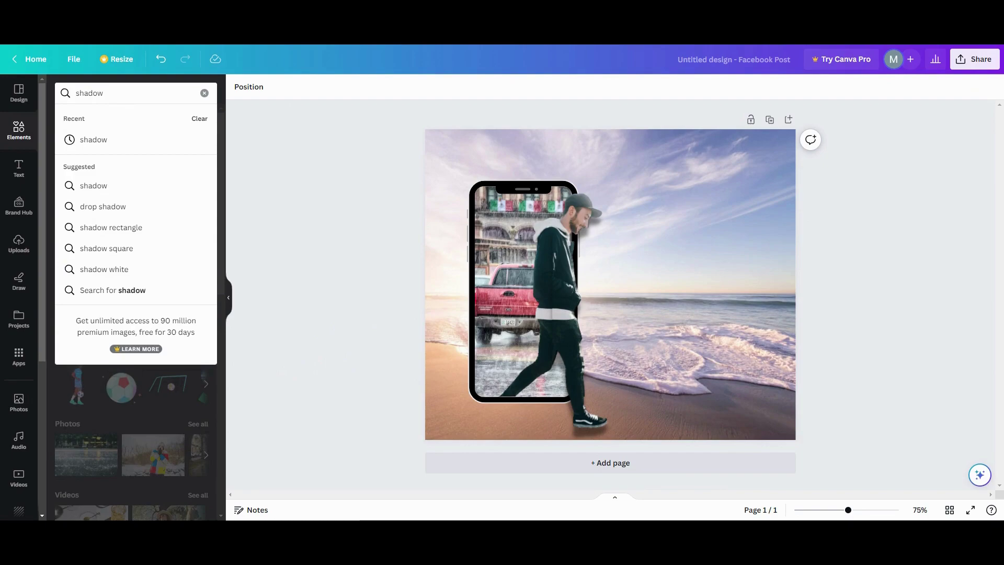
key("Return")
Add the first shadow graphic and shrink it to a small ground shadow just behind the man's front shoe
left_click(79, 207)
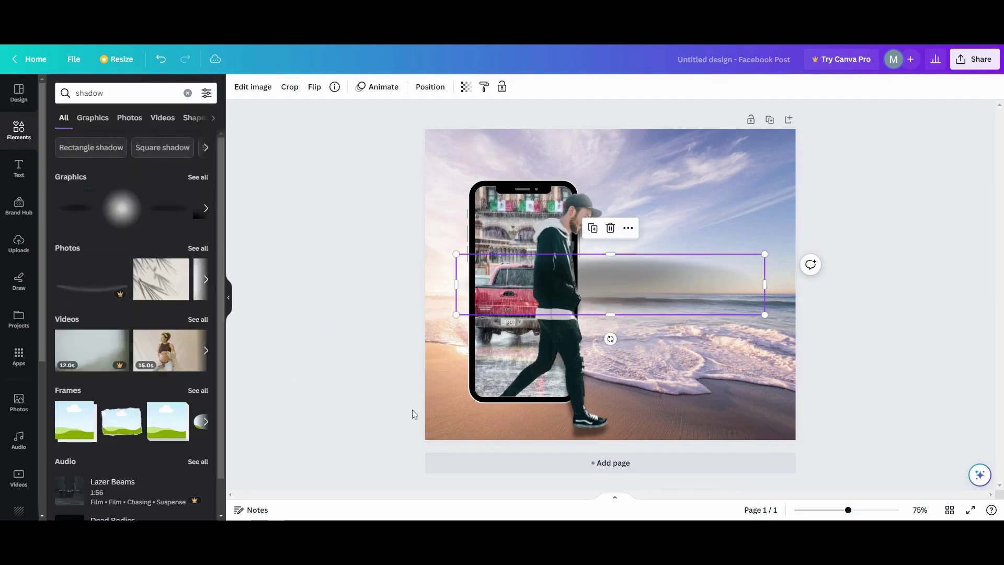
left_click_drag(457, 254, 725, 308)
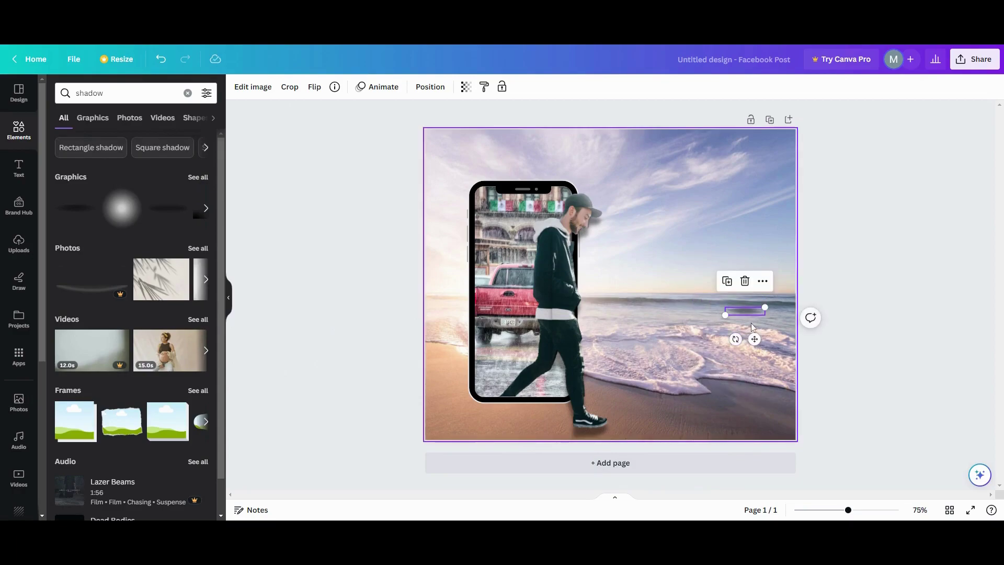
left_click_drag(754, 339, 570, 457)
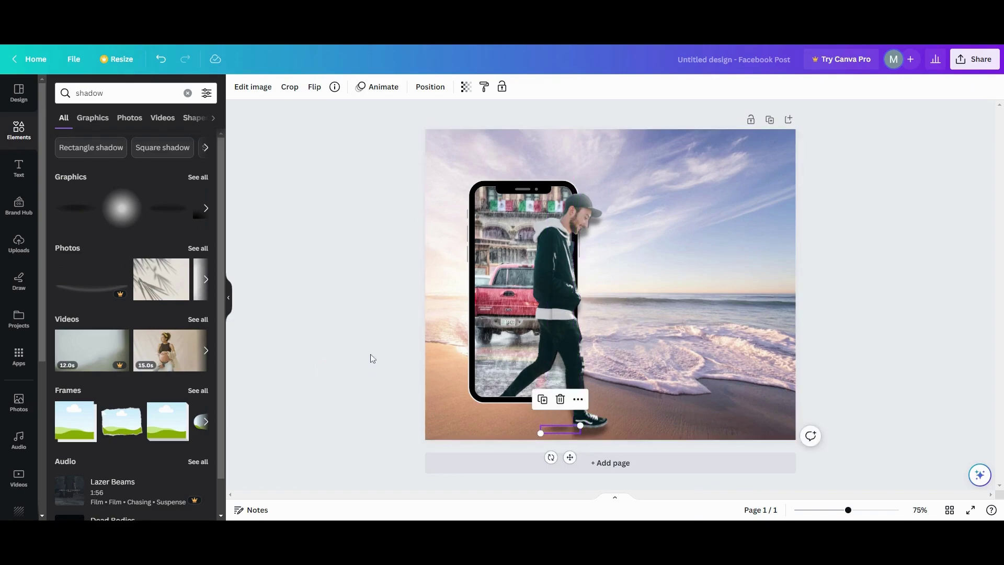
left_click(368, 352)
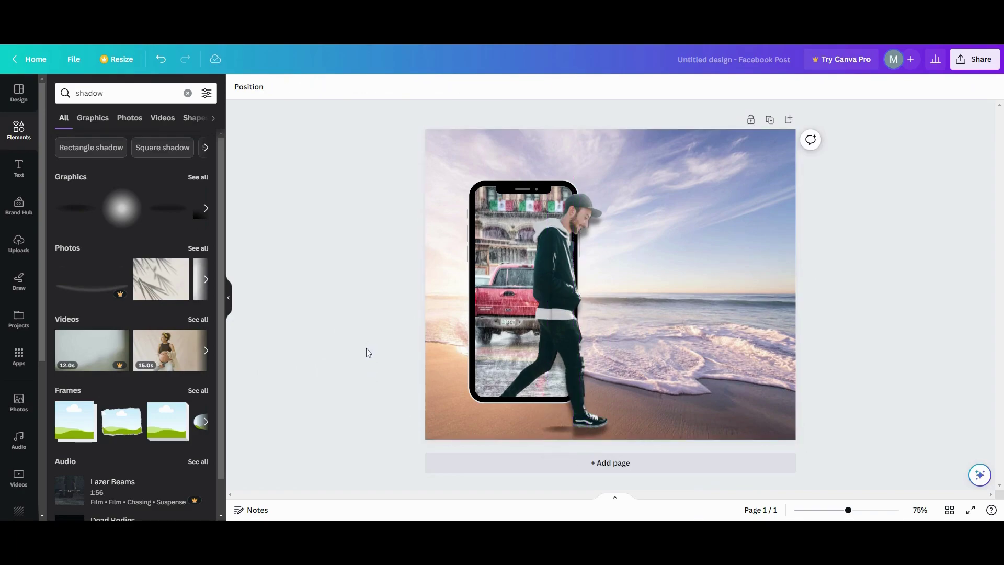